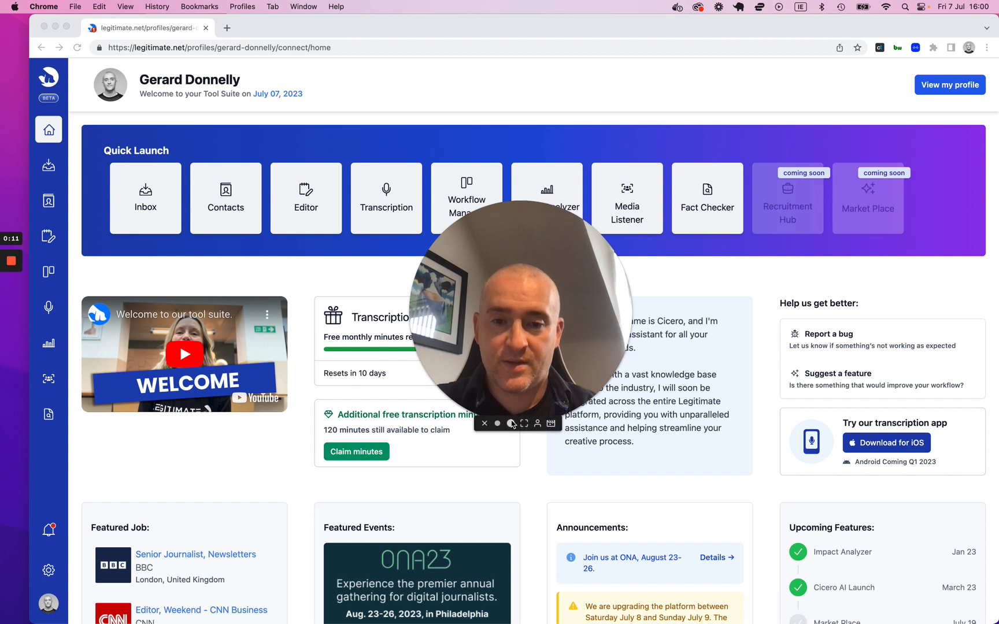
click(497, 423)
drag(456, 404, 138, 533)
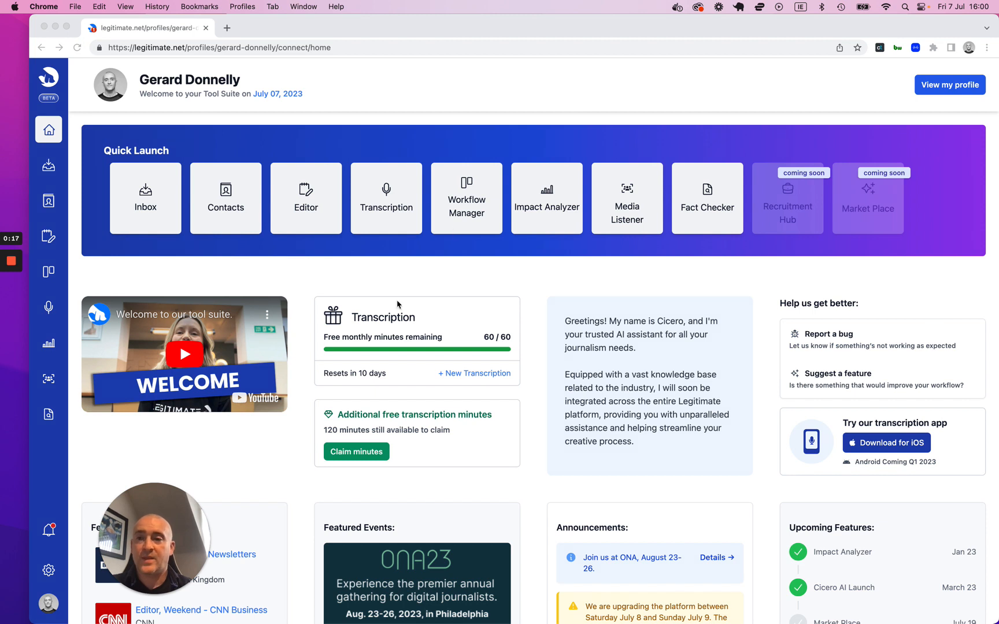
click(147, 138)
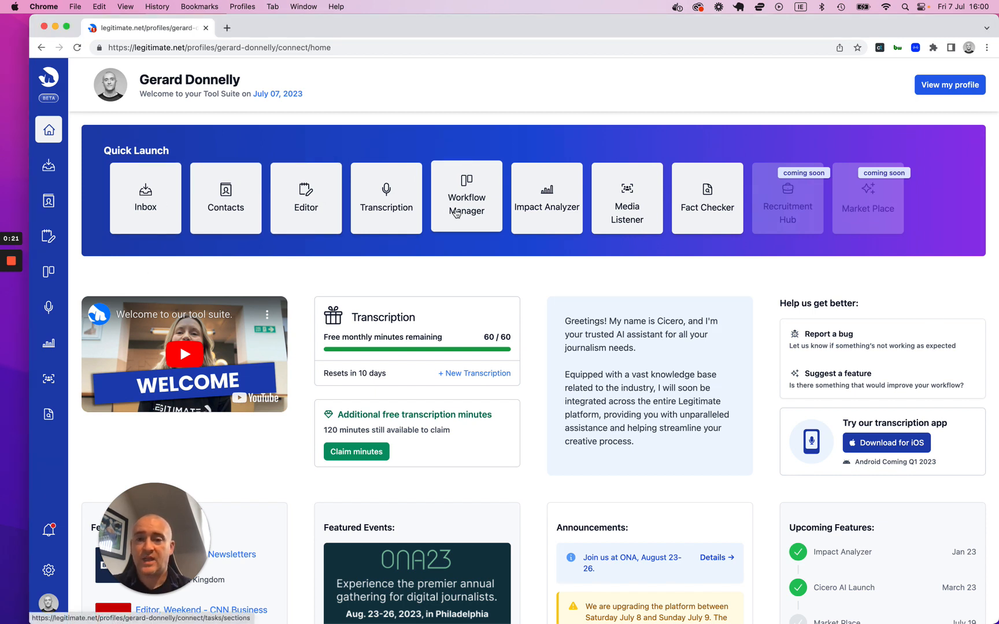
Open the Editor, briefly show its document list, and start a new document.
click(306, 192)
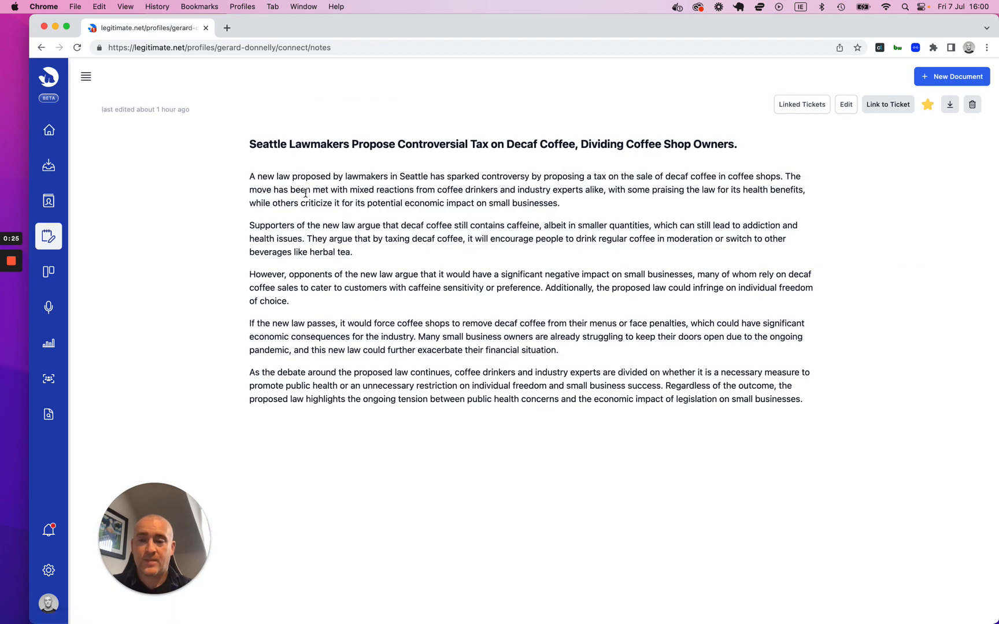
click(87, 77)
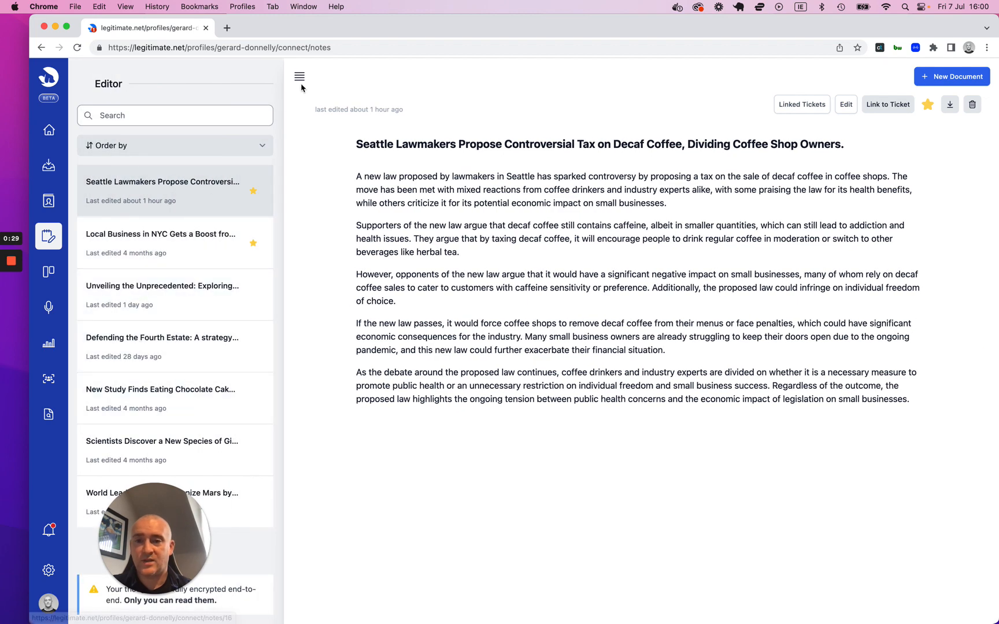
click(299, 79)
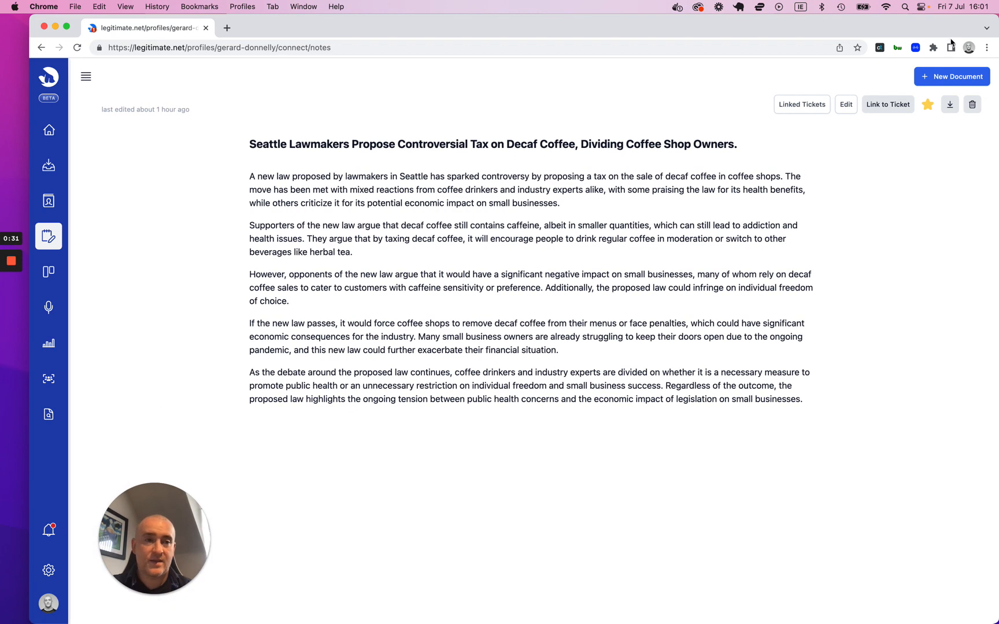
click(942, 78)
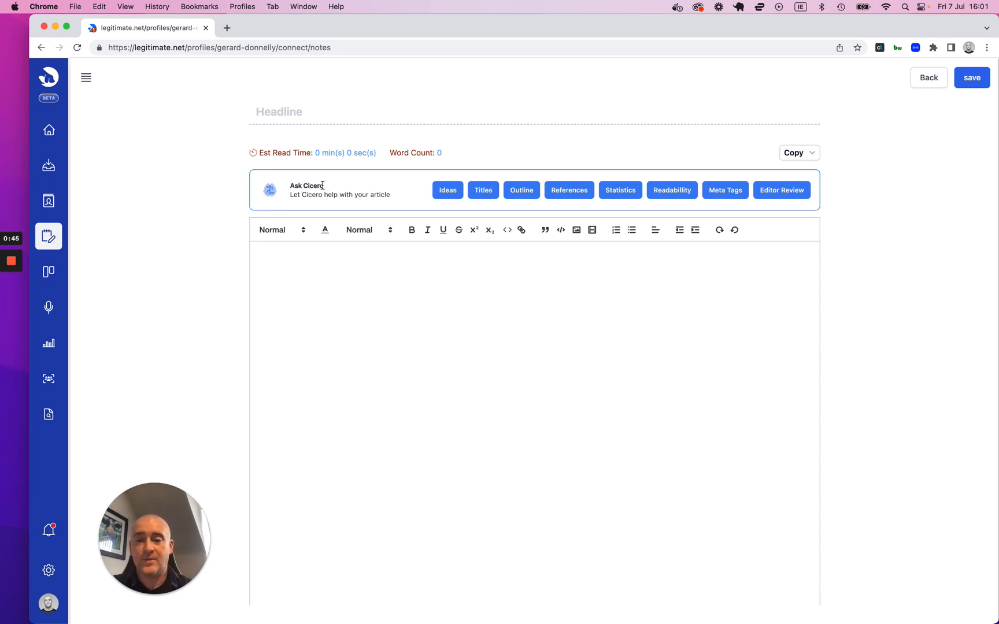
Have Cicero generate article ideas about "Renewable Energy in Germany" and use the first idea as the headline.
click(445, 194)
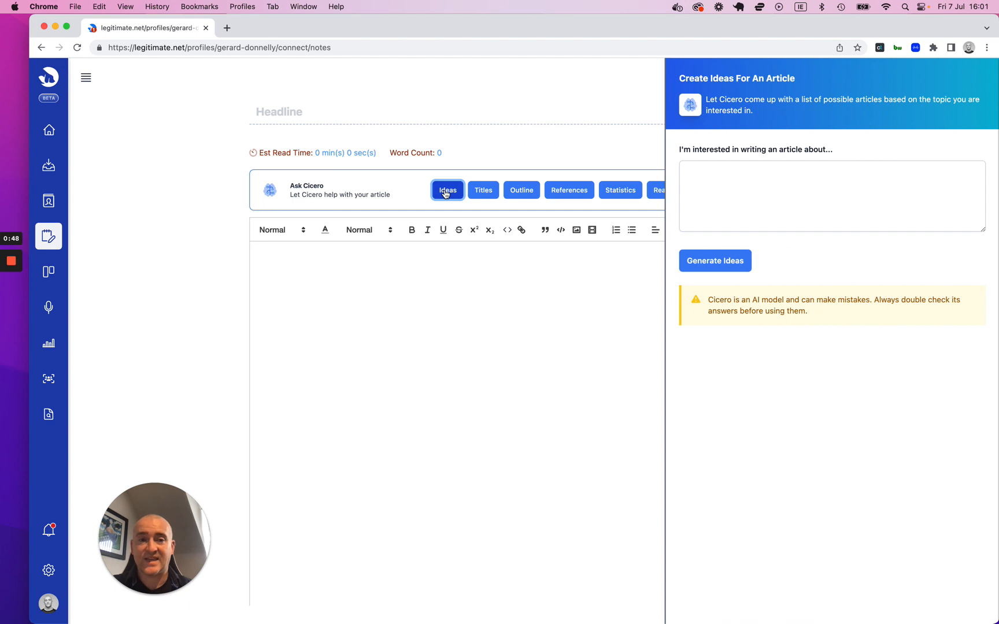
click(703, 187)
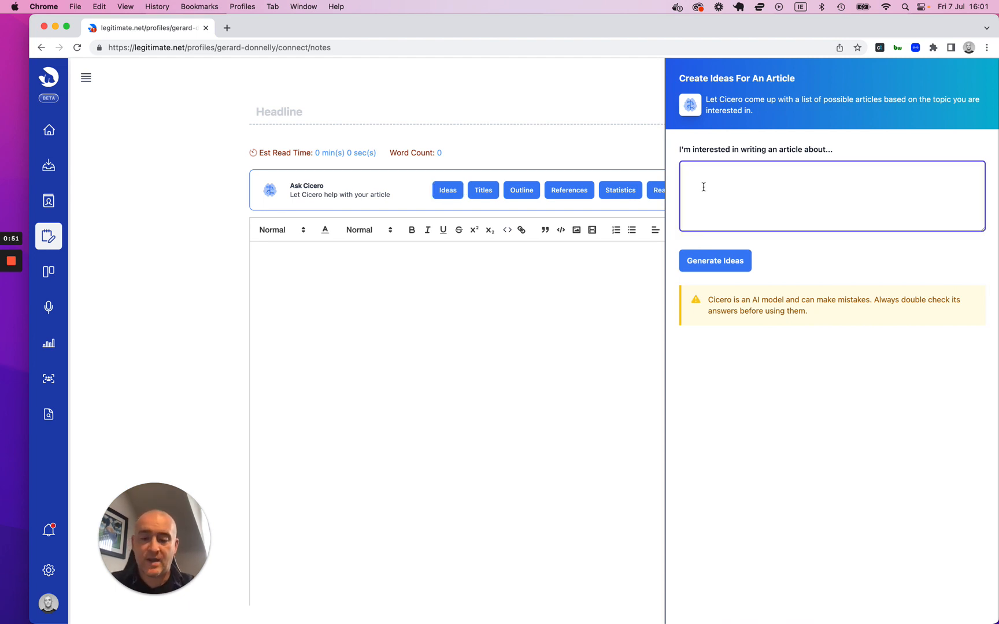
text(Renew)
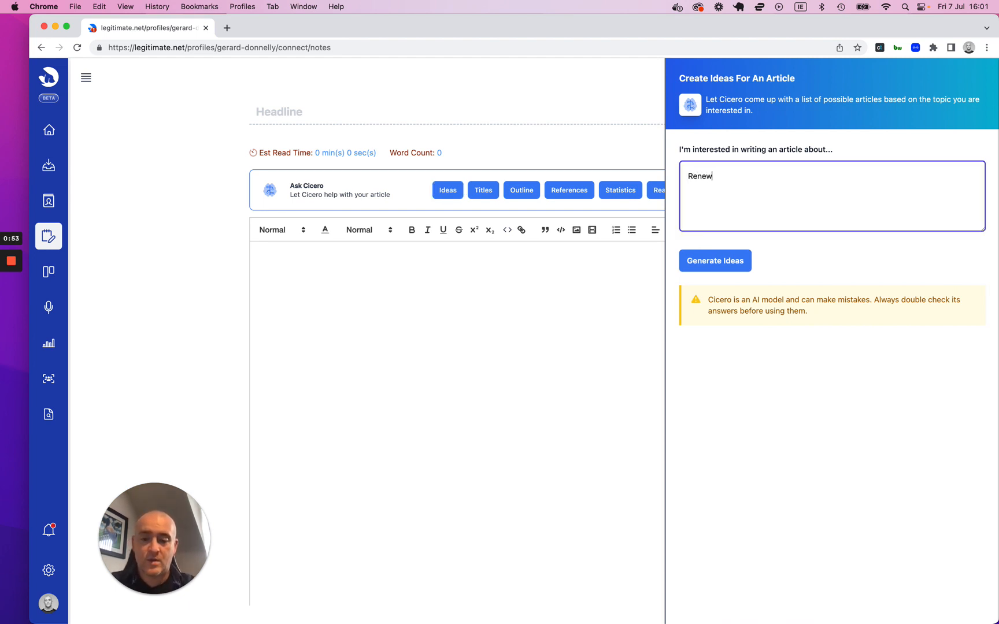
text(able Energy)
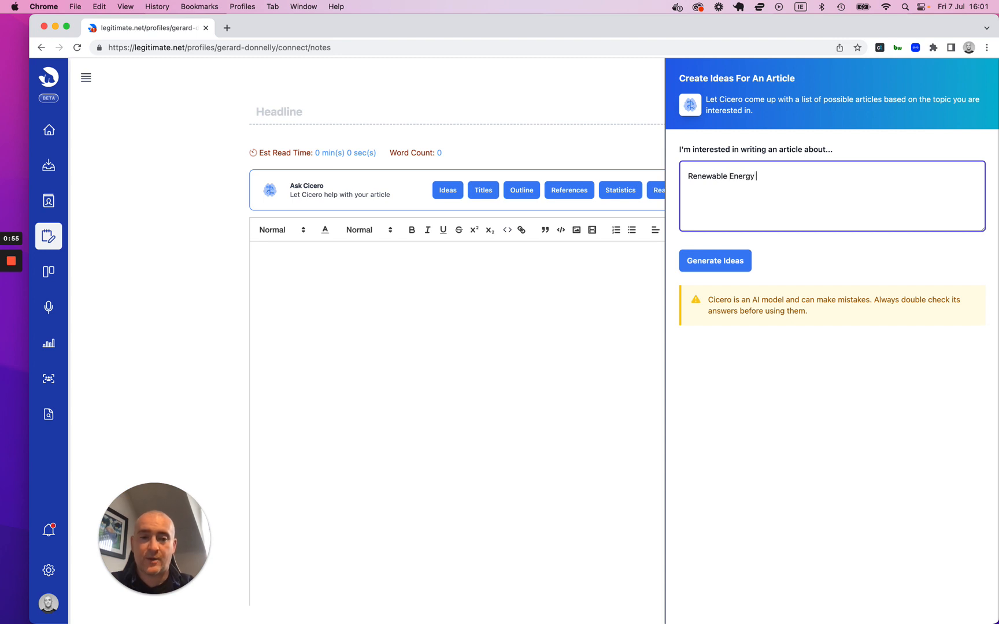
text( in Germany)
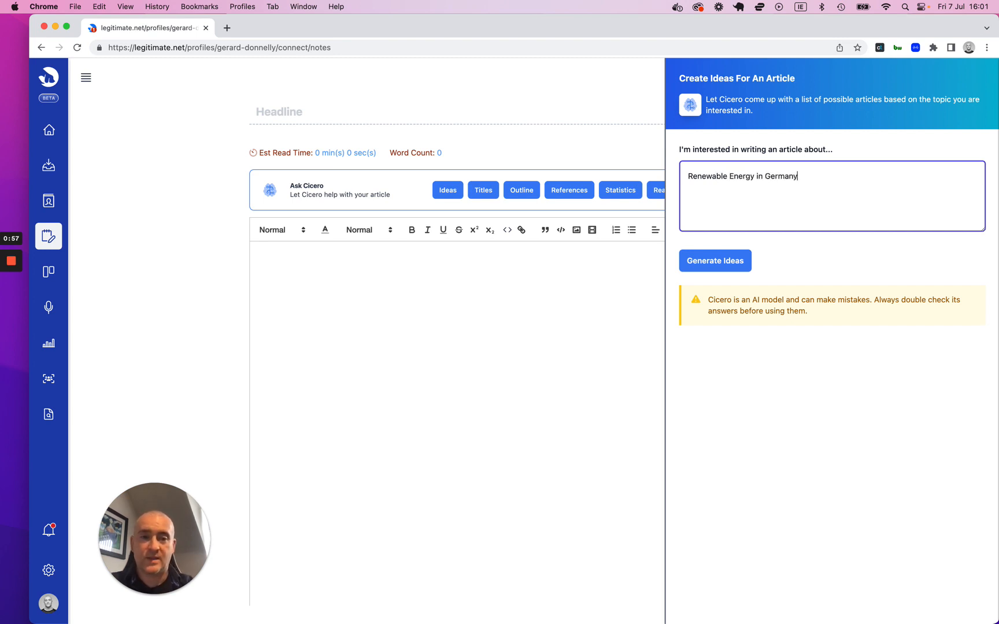
key(Tab)
key(Return)
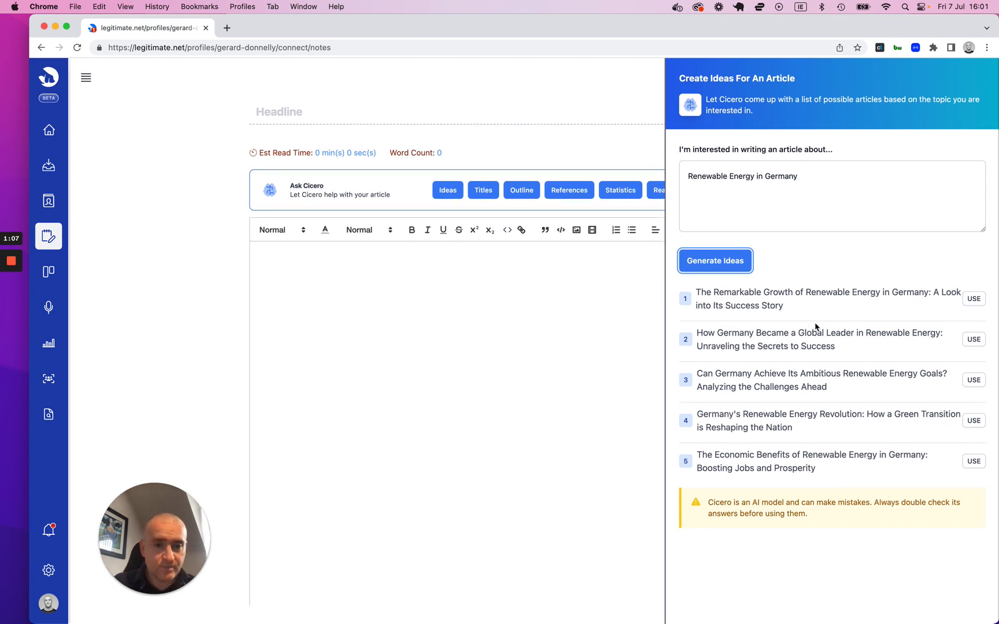
click(974, 299)
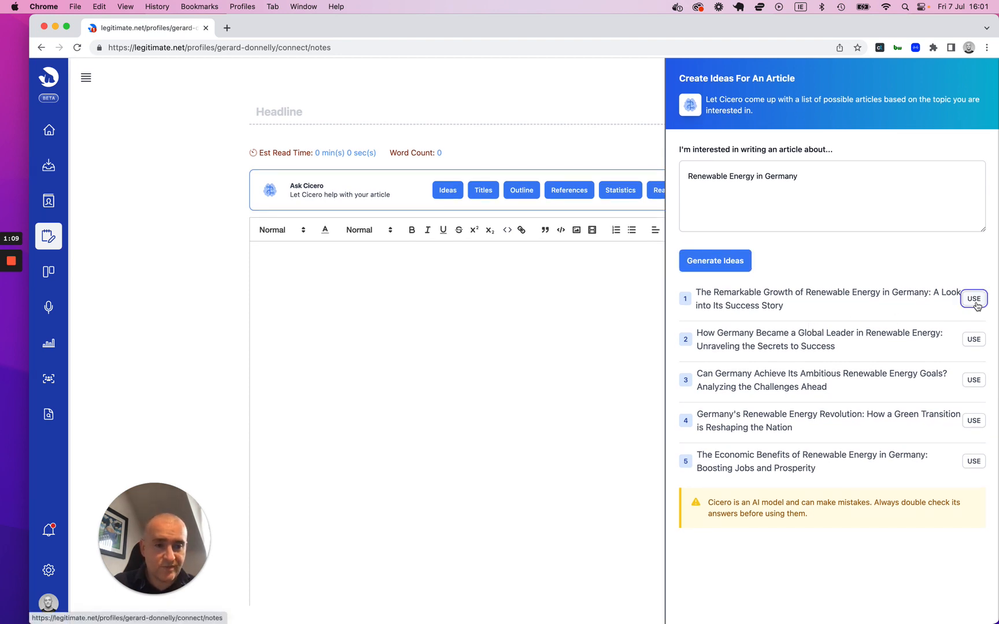
click(587, 315)
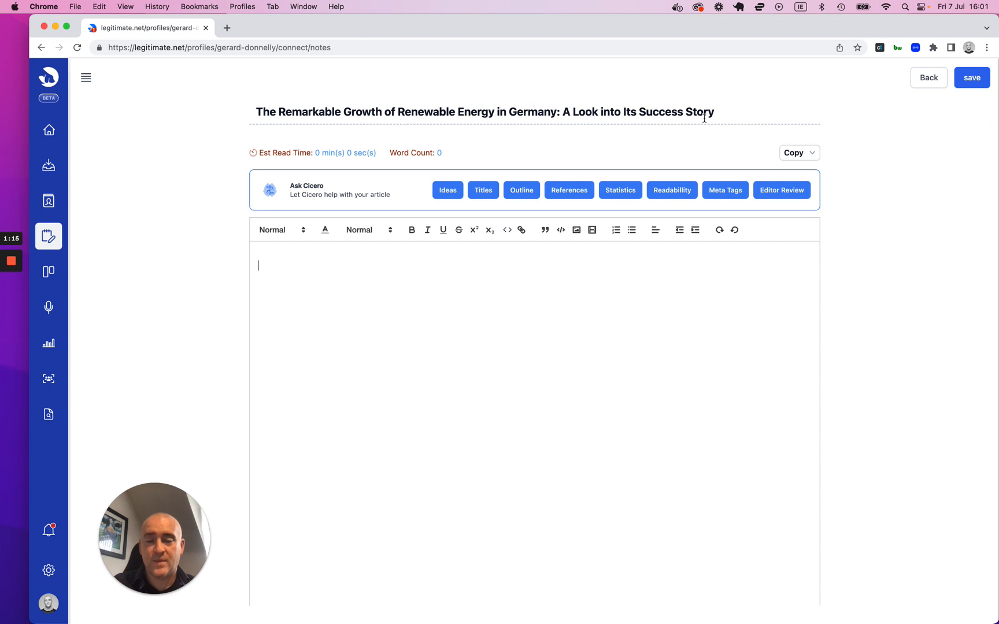
Generate alternative titles and use "Unveiling Germany's Renewable Energy Revolution: The Astonishing Success behind its Rapid Growth" as the headline.
click(483, 194)
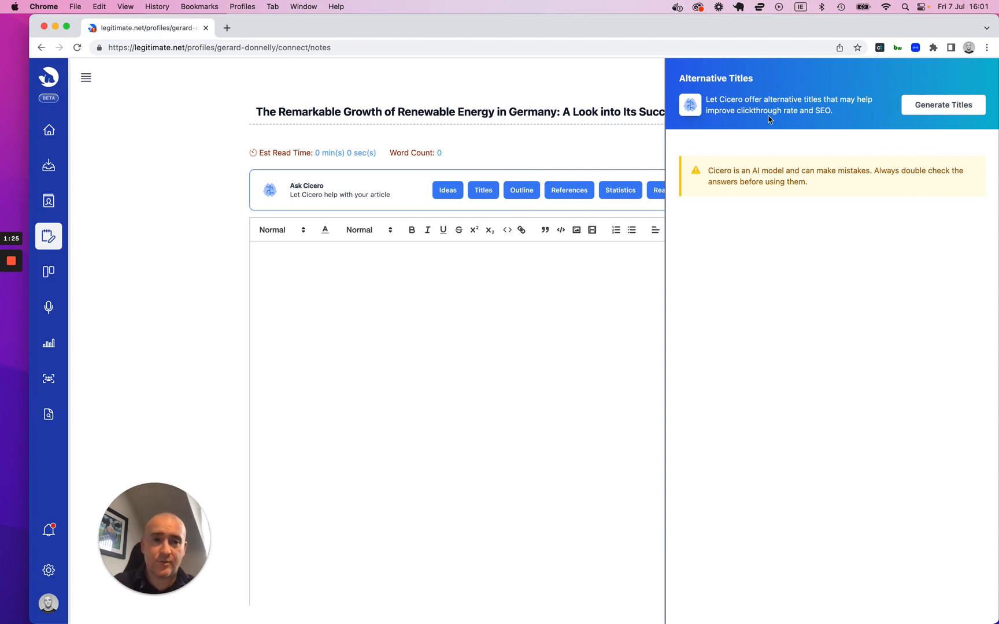
click(943, 110)
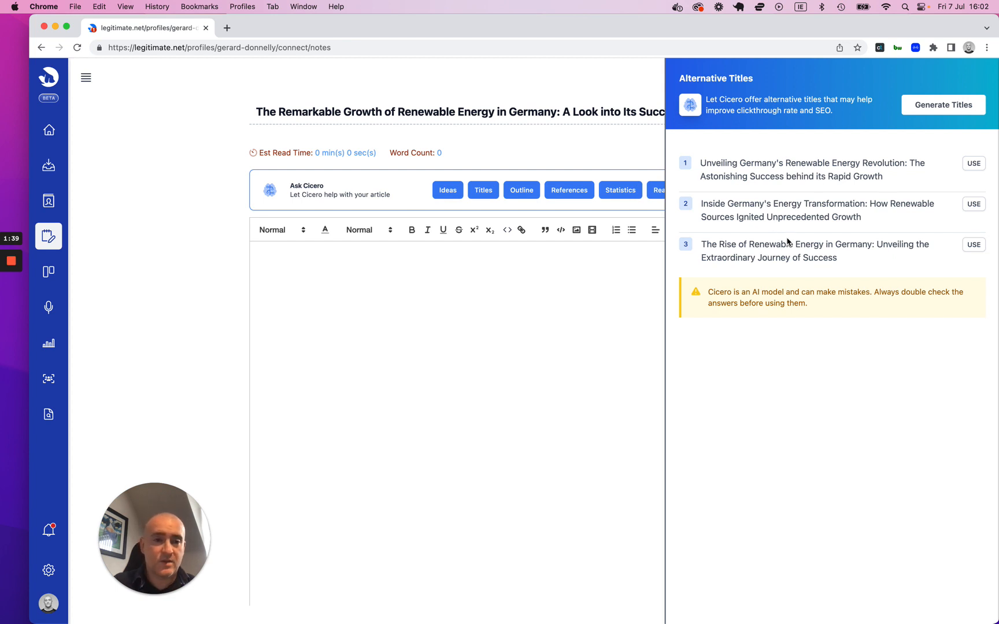
click(974, 164)
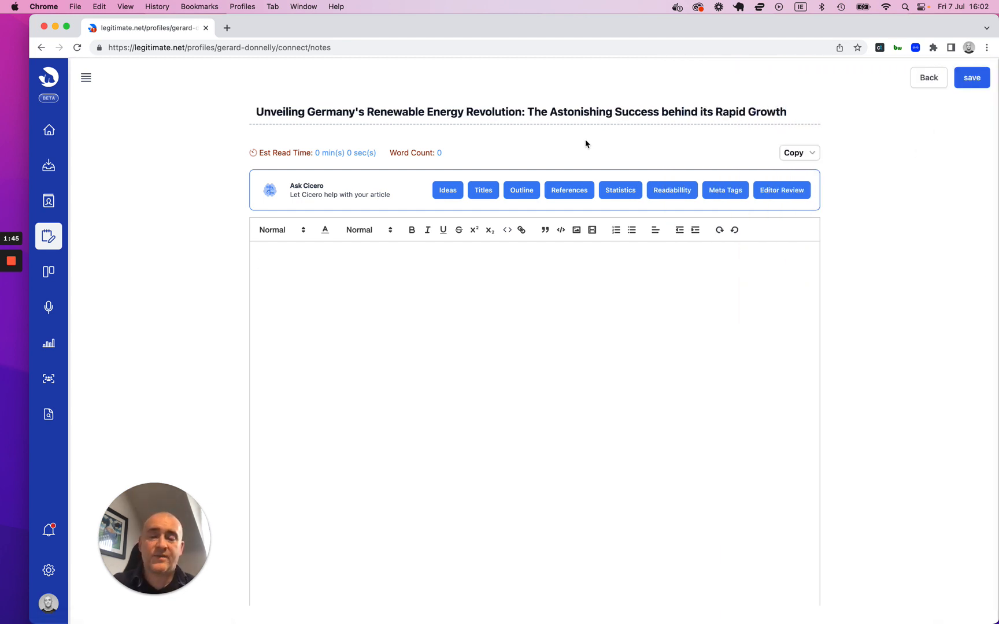
Have Cicero build an outline for the article and read through it to the Conclusion section.
click(520, 191)
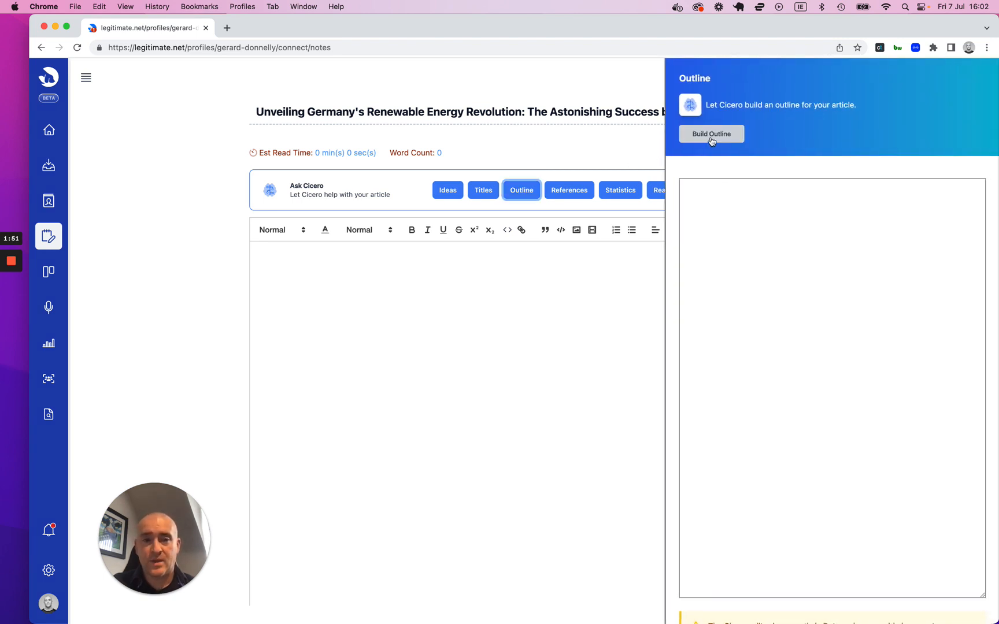
click(711, 142)
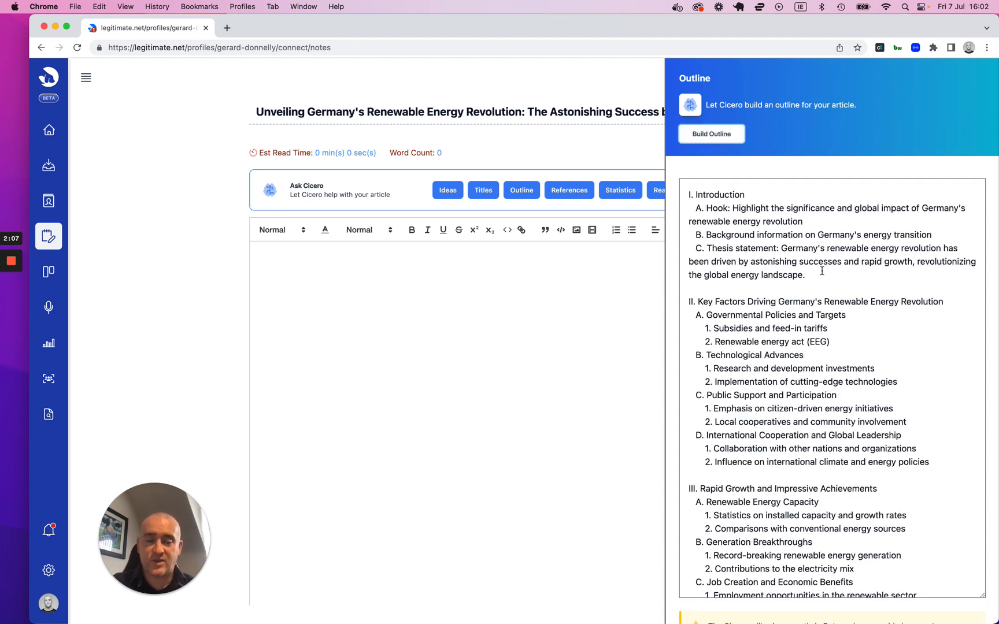
scroll(821, 270, down, 2)
scroll(822, 271, up, 2)
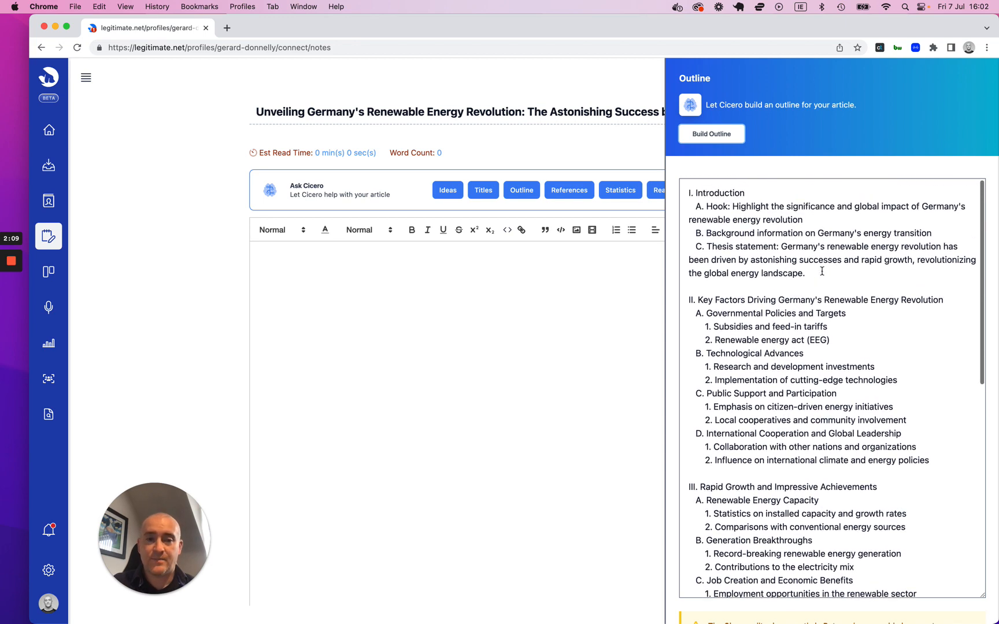
scroll(822, 271, down, 3)
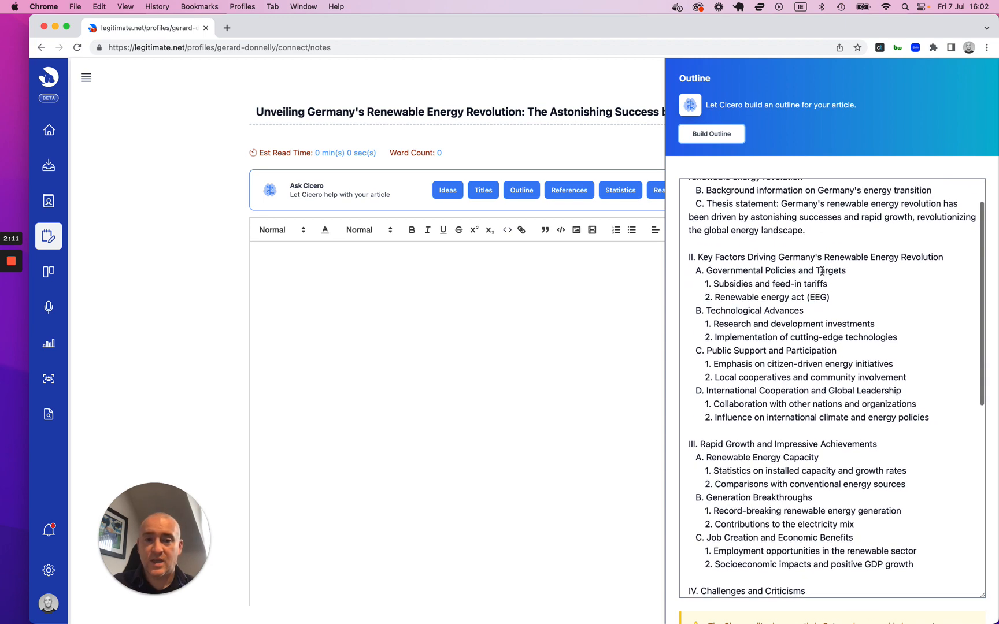
scroll(821, 270, down, 3)
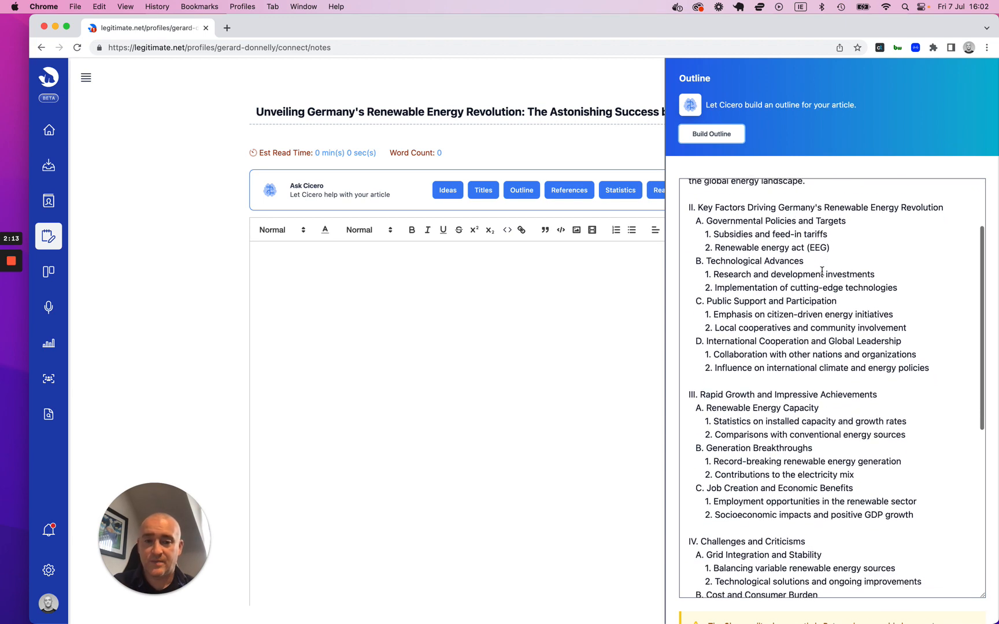
scroll(822, 271, down, 10)
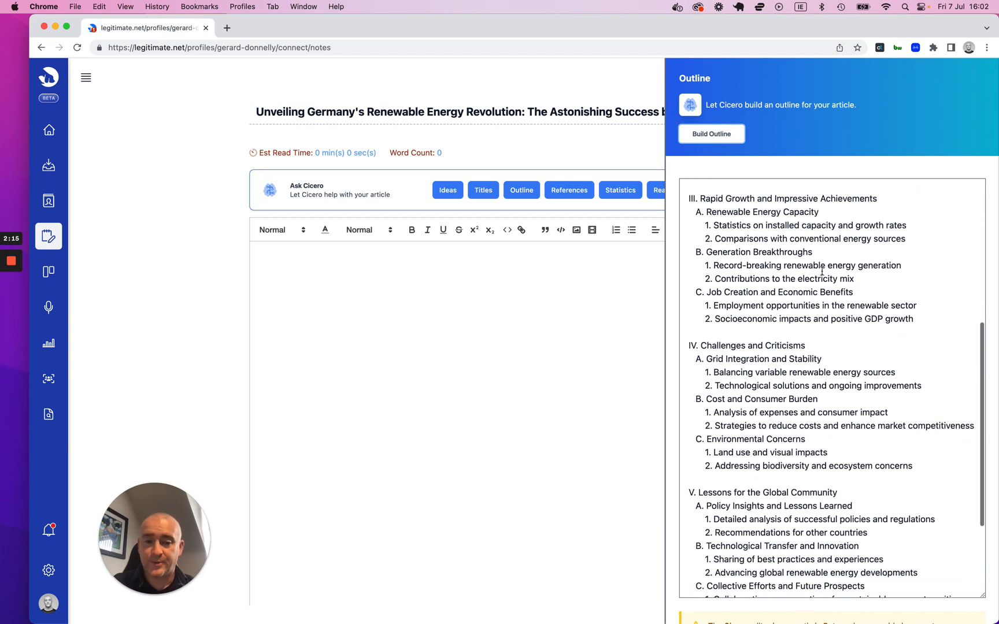
scroll(822, 270, down, 6)
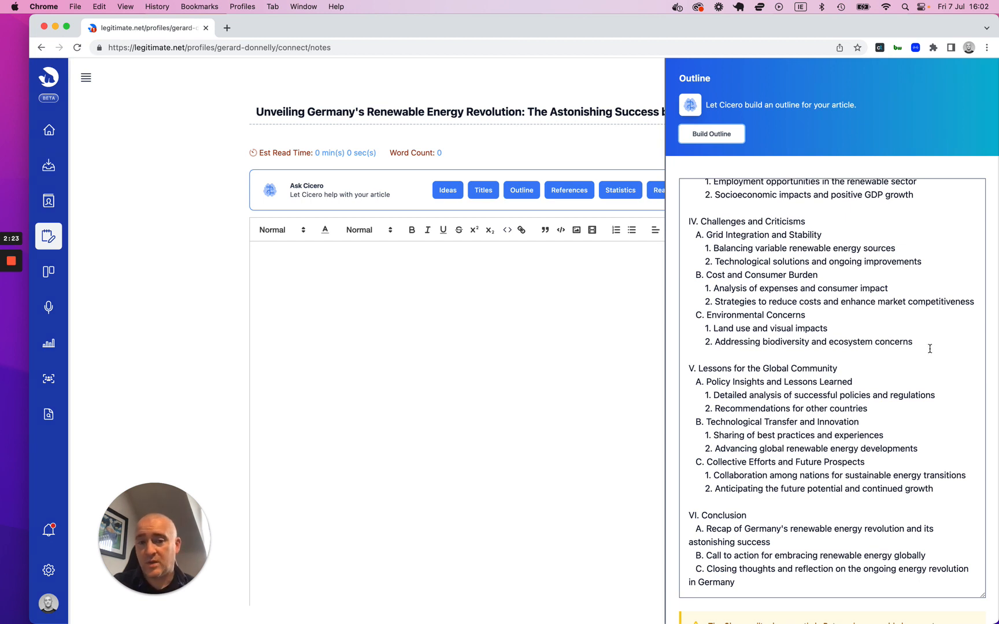
Delete "C. Environmental Concerns" and its two points from the outline's Challenges and Criticisms section, and return to the editor.
drag(931, 347, 694, 315)
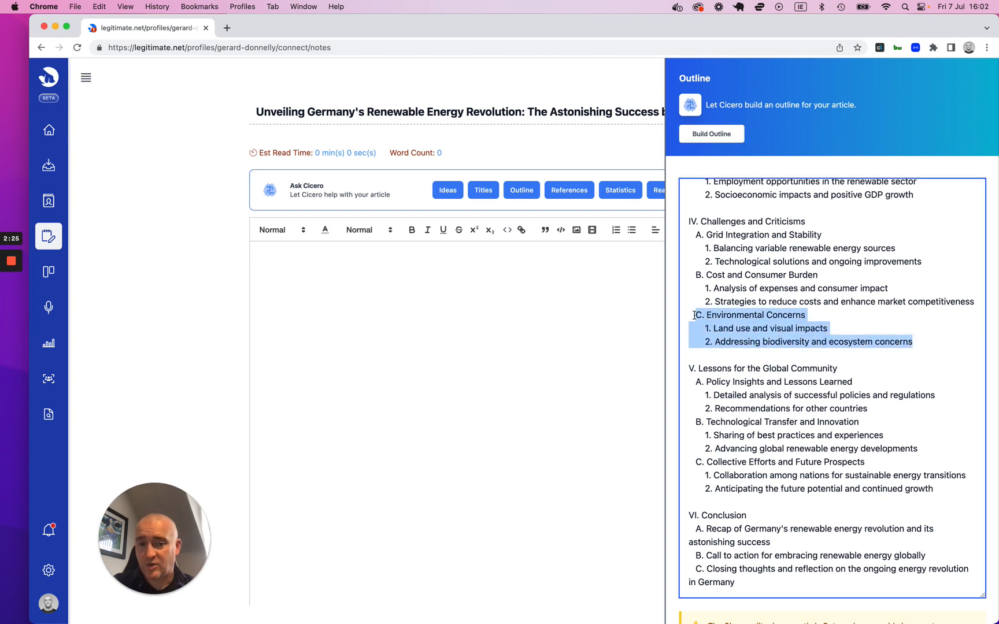
key(BackSpace)
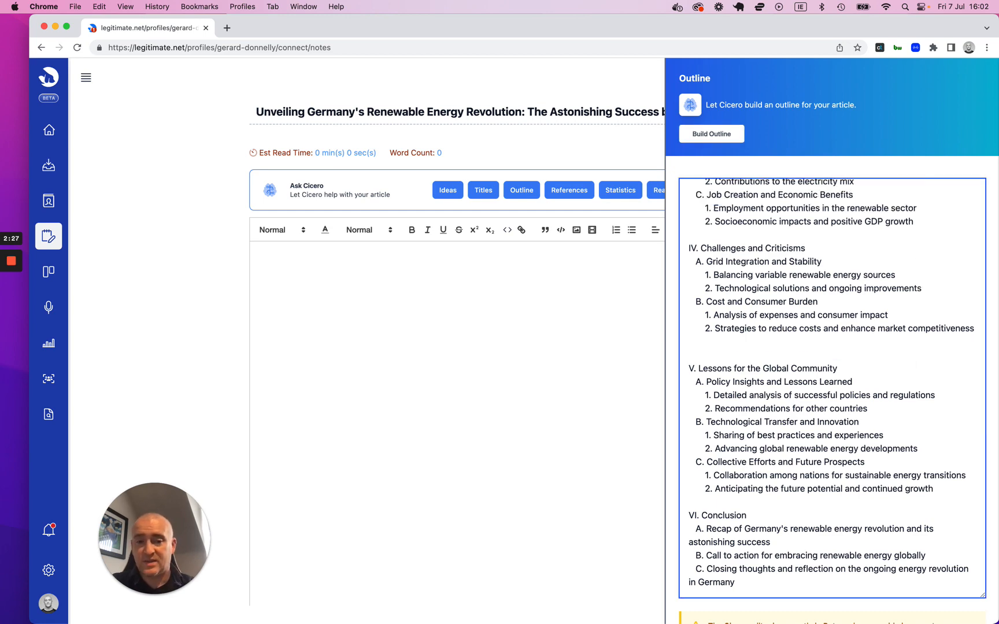
scroll(781, 344, up, 5)
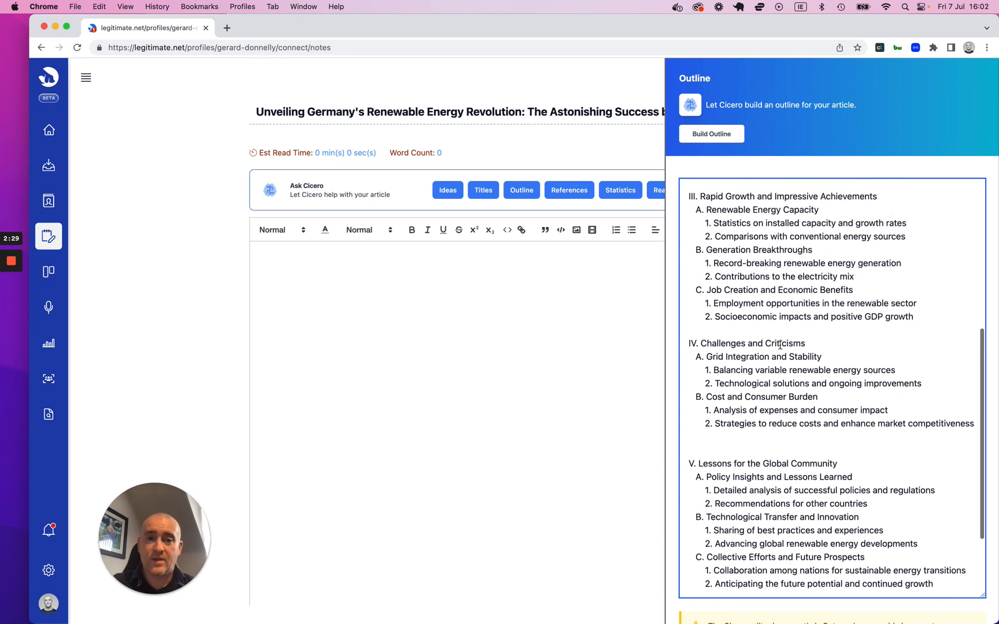
scroll(779, 345, up, 7)
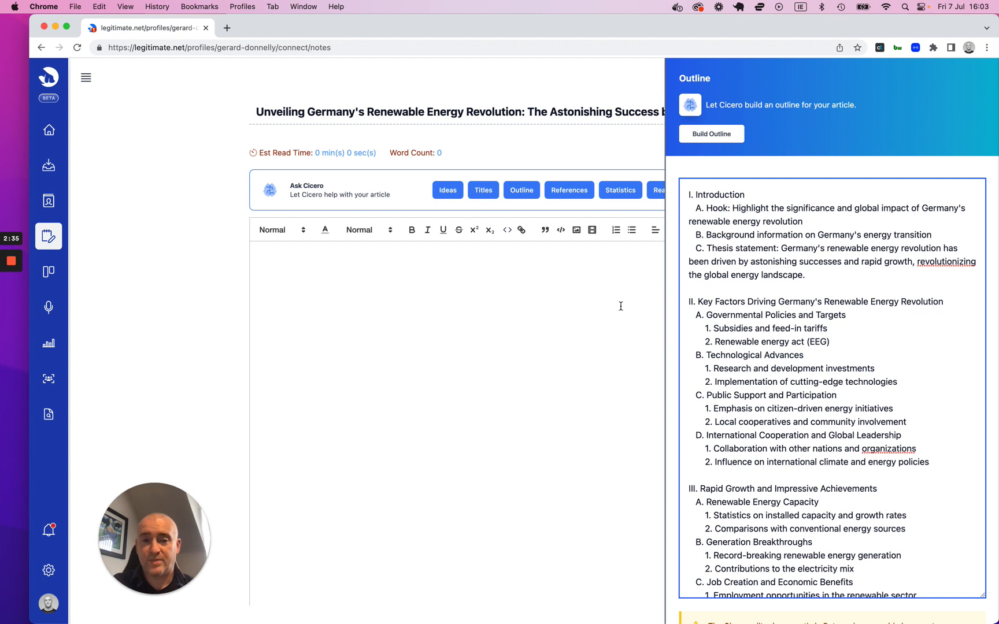
click(602, 279)
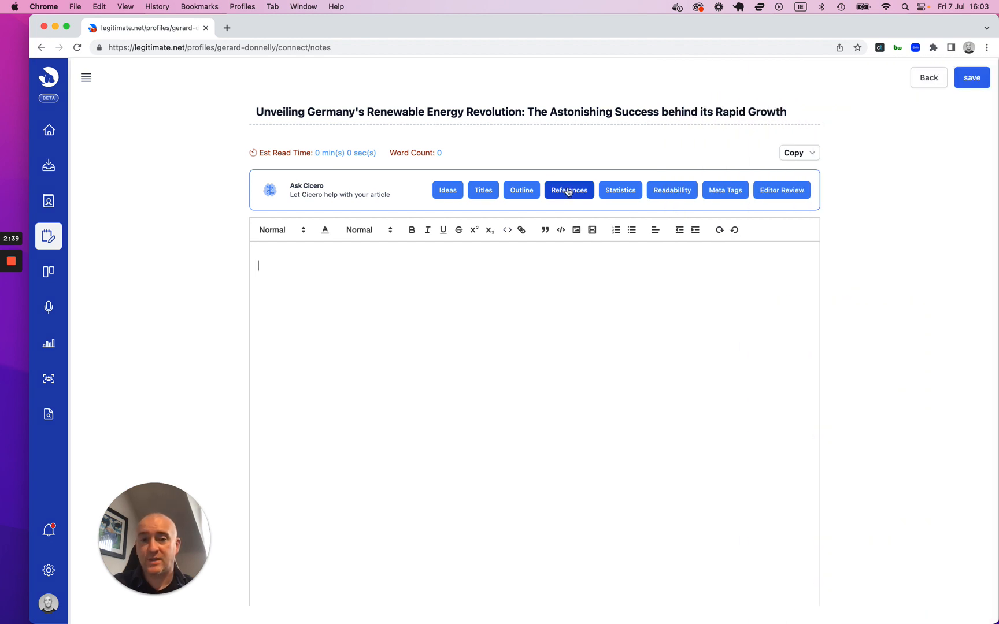
Have Cicero gather references for the article and open all five source links in separate browser tabs.
click(568, 191)
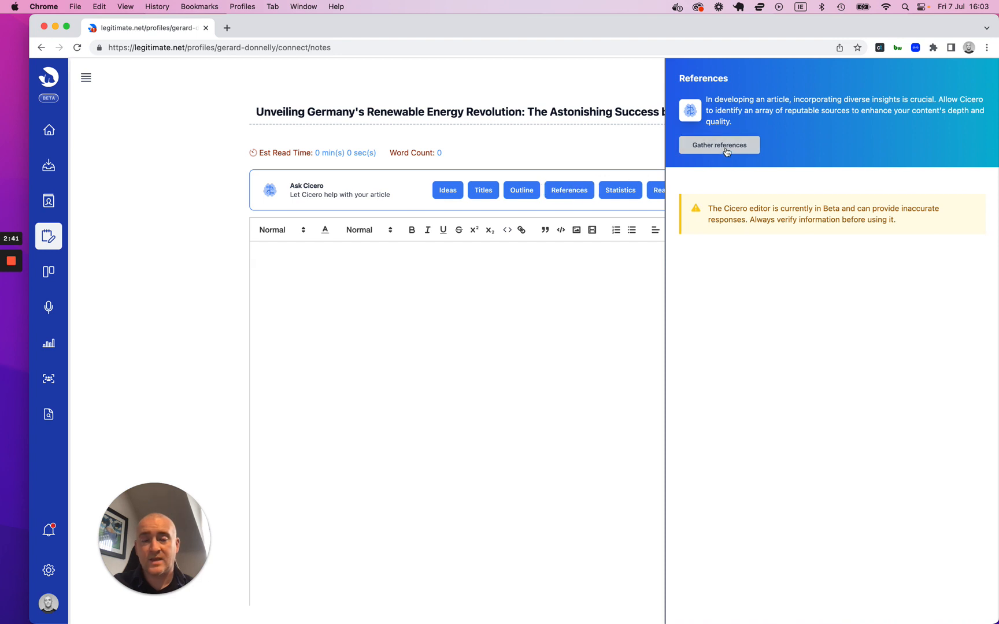
click(720, 145)
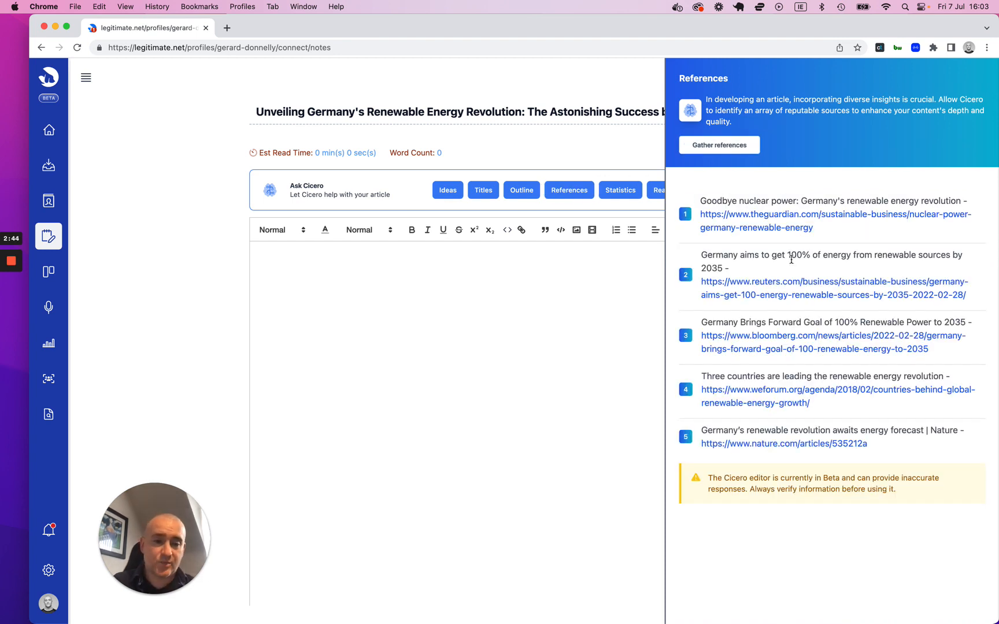
click(787, 220)
click(709, 282)
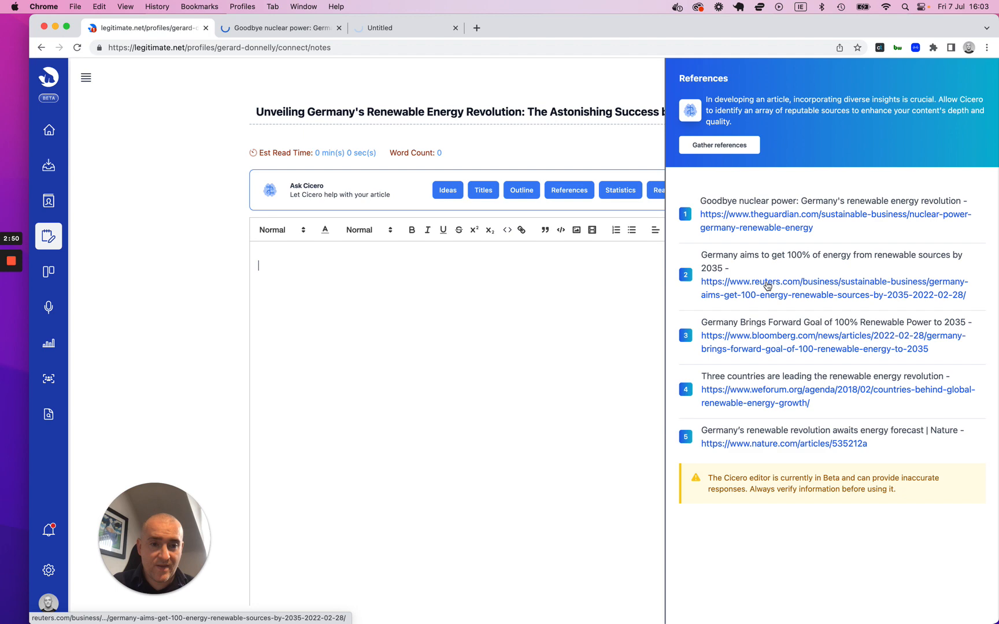
click(759, 345)
click(757, 403)
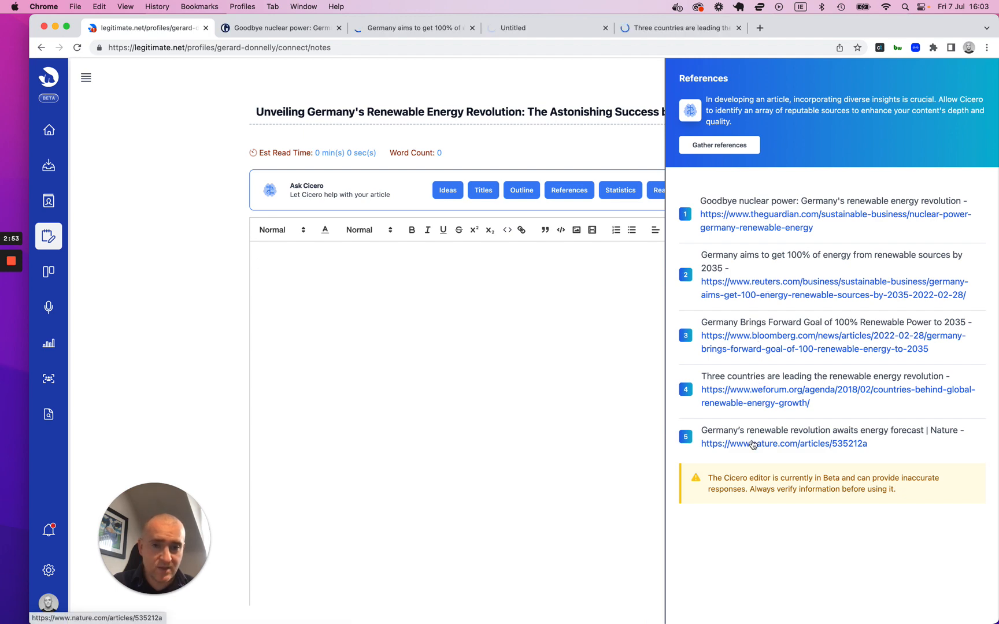
click(753, 443)
Look through the Guardian, Reuters, Bloomberg, World Economic Forum and Nature reference pages, and return to the editor page.
click(326, 30)
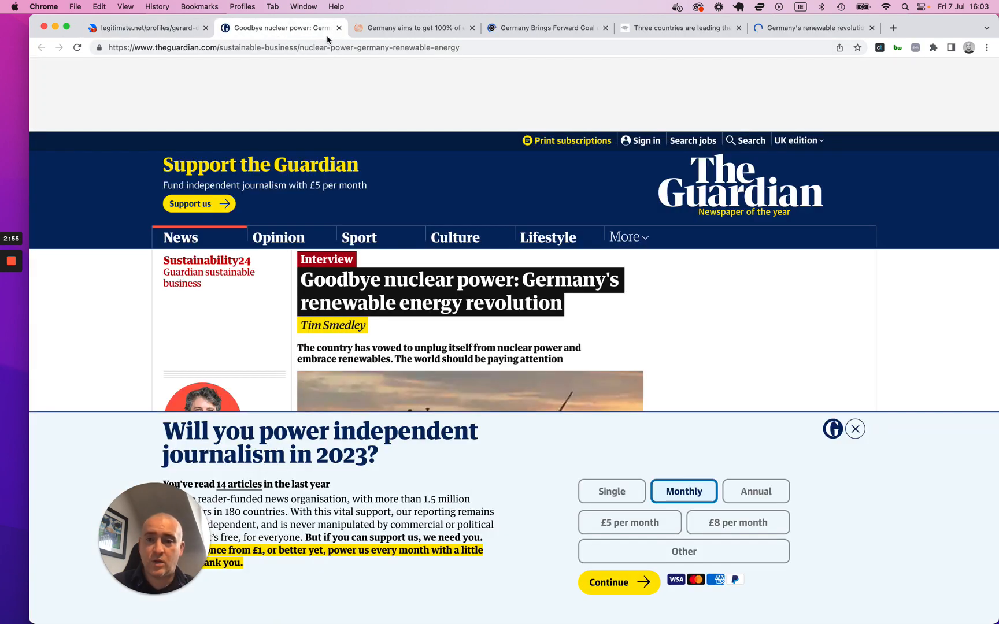
click(856, 431)
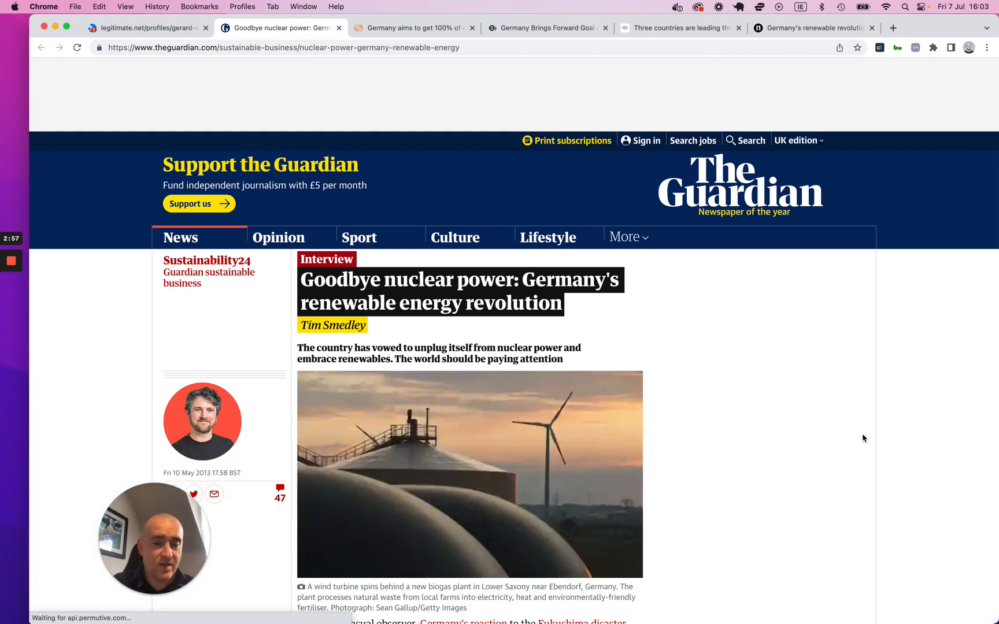
click(426, 30)
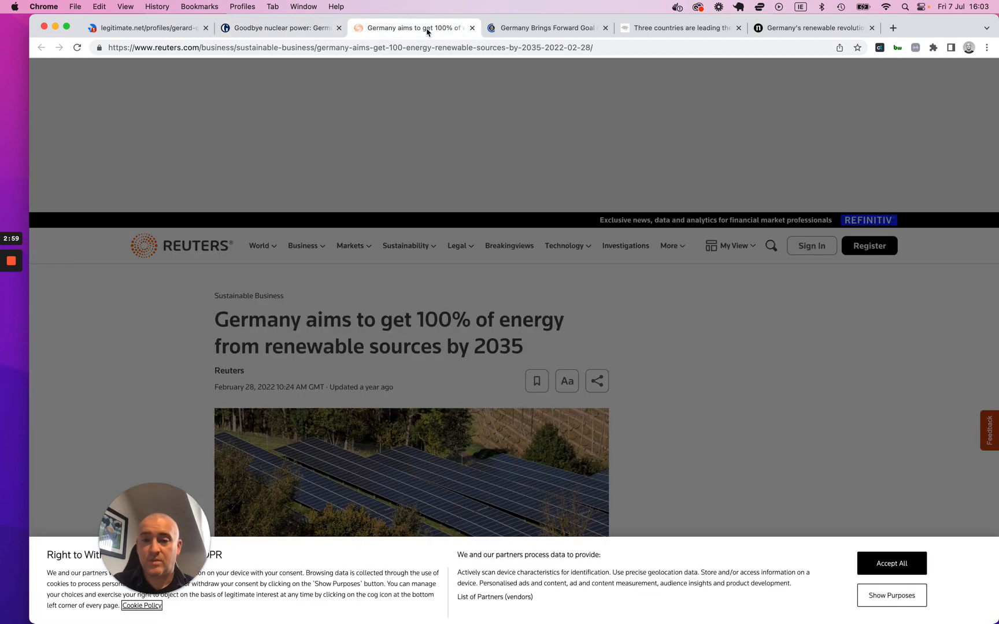
click(546, 32)
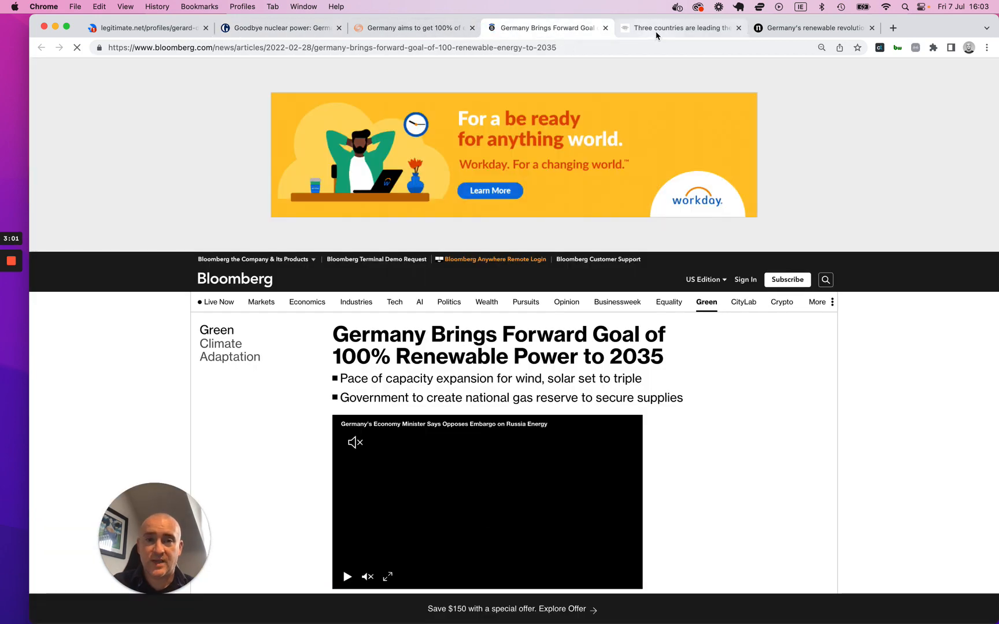
click(656, 35)
click(785, 33)
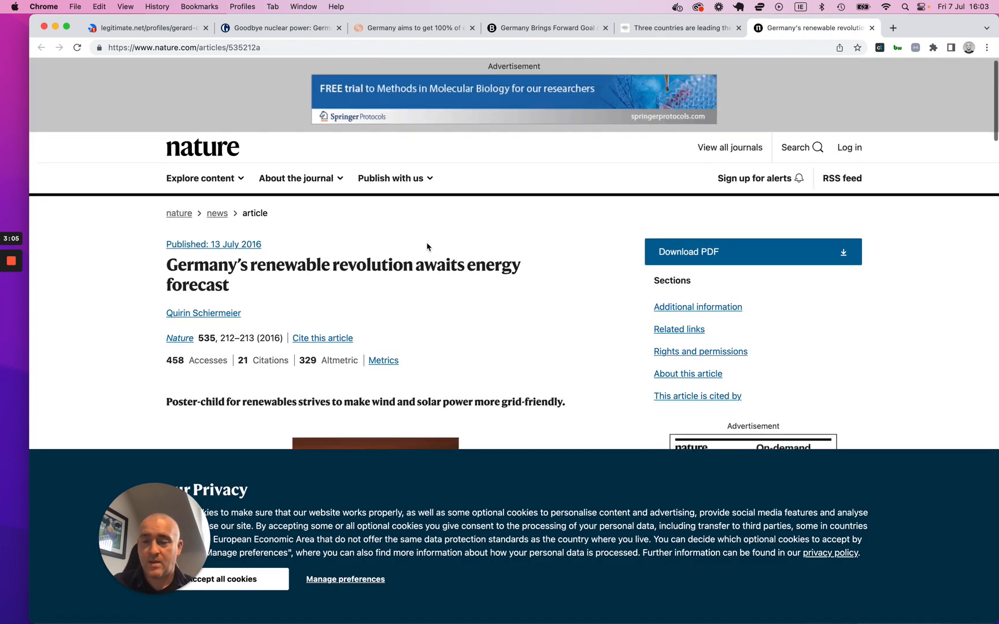
click(278, 28)
click(148, 28)
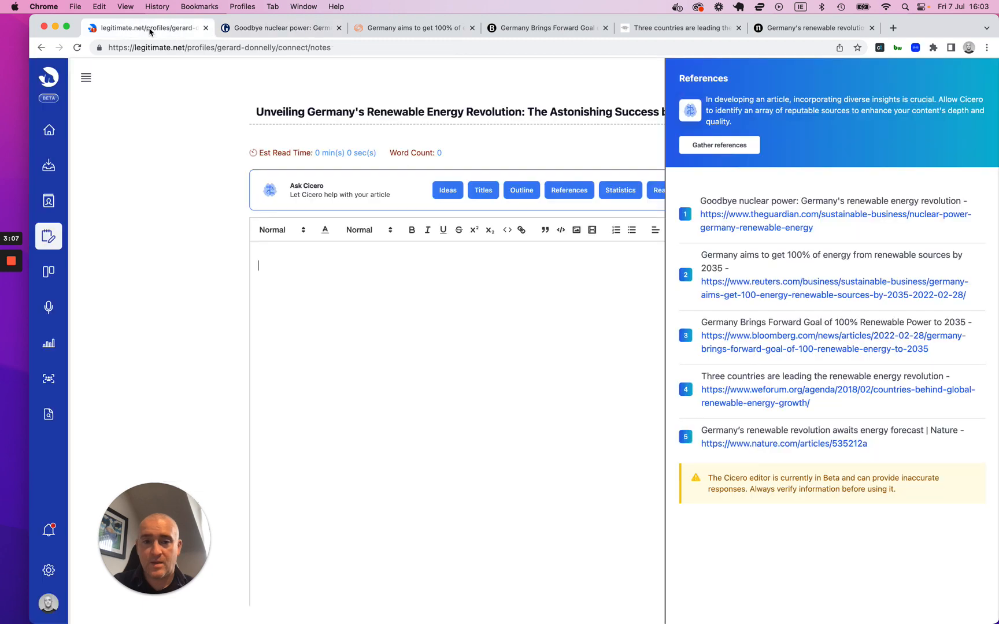
Have Cicero gather statistics for the article and open all five source links in separate browser tabs.
click(602, 278)
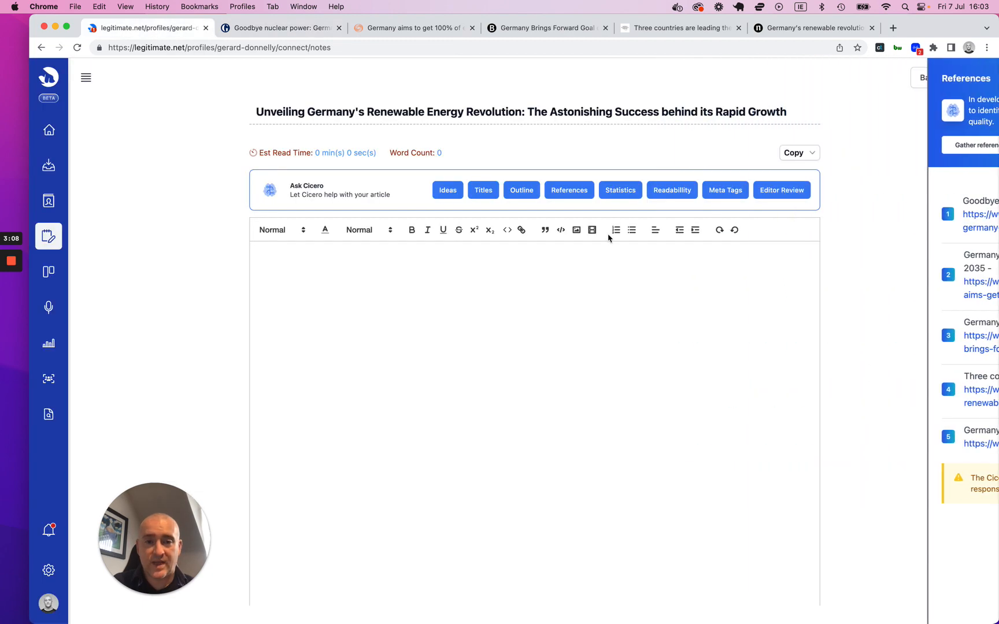
click(619, 197)
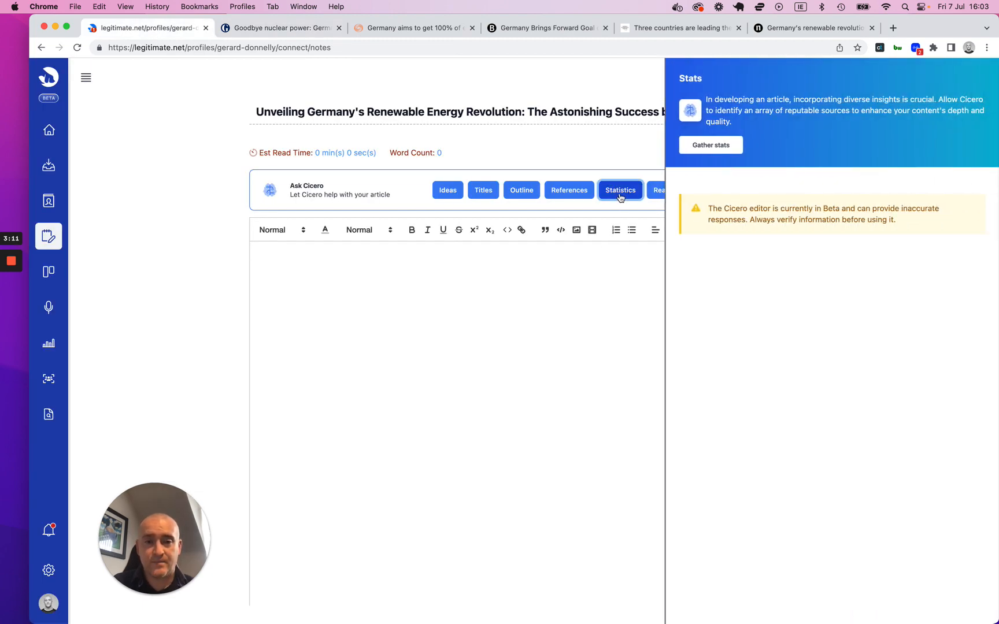
click(714, 148)
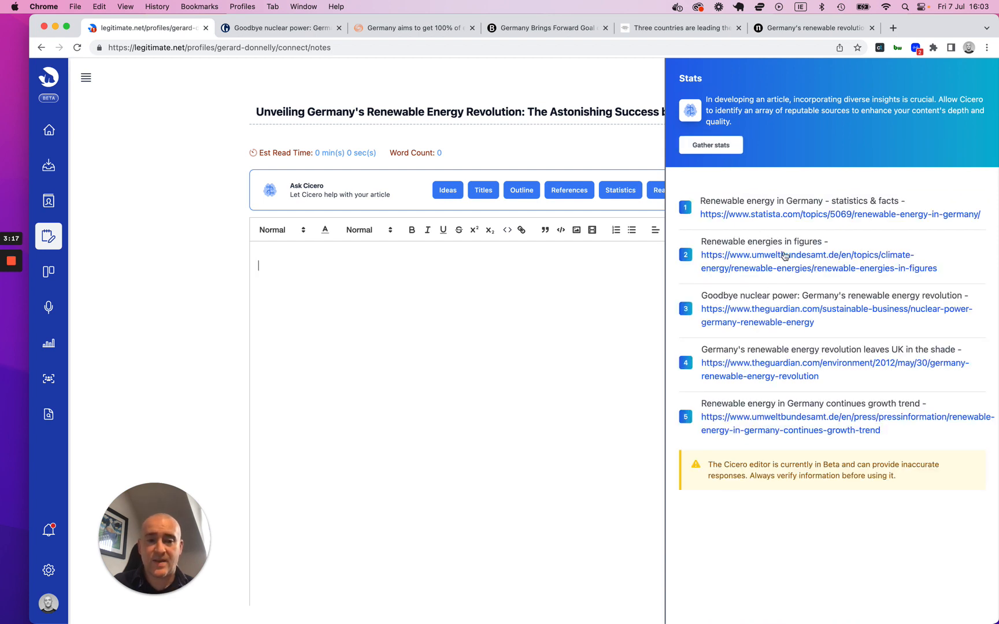
super+click(774, 214)
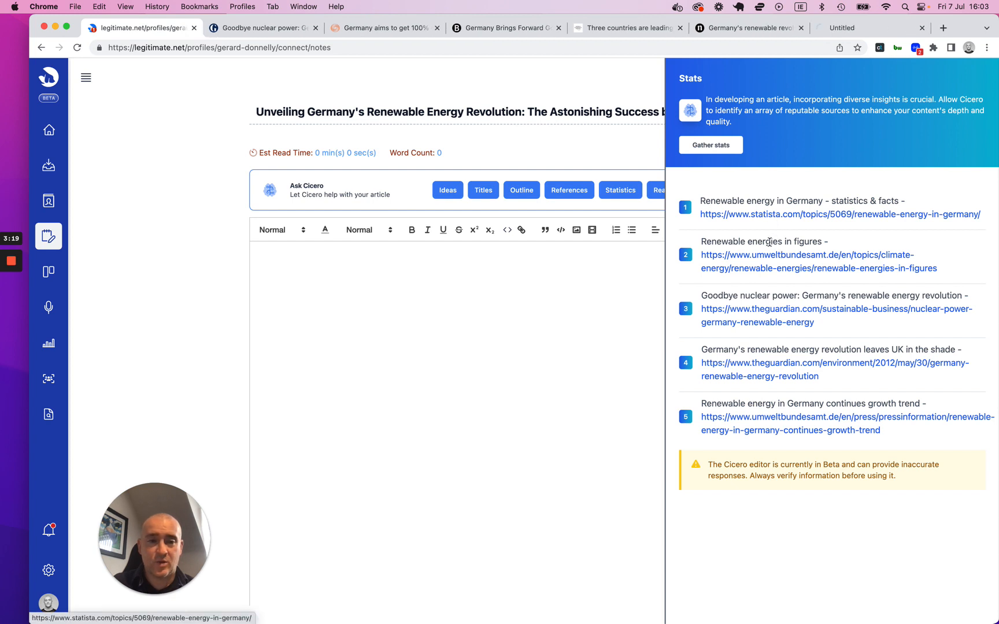
super+click(769, 256)
super+click(754, 322)
super+click(748, 377)
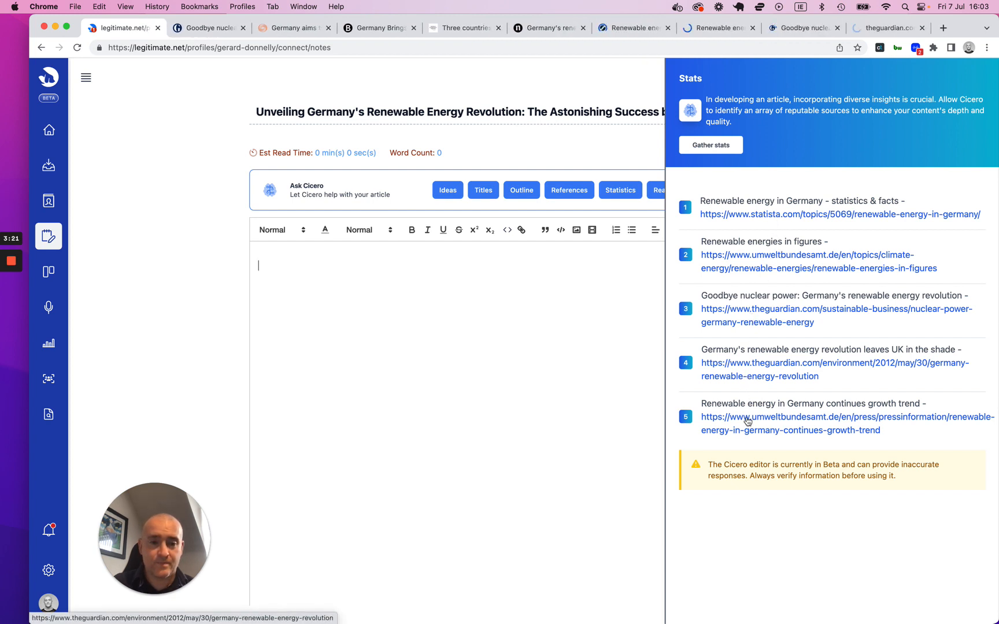
super+click(746, 430)
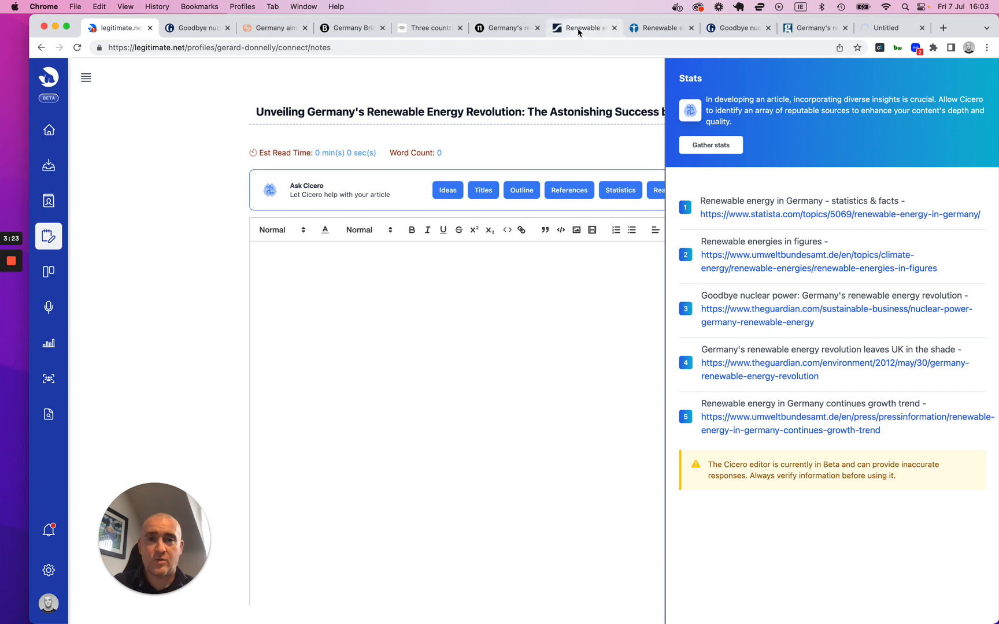
Look through the Statista, Umweltbundesamt and Guardian statistics pages, and return to the editor with the Stats results closed.
click(581, 29)
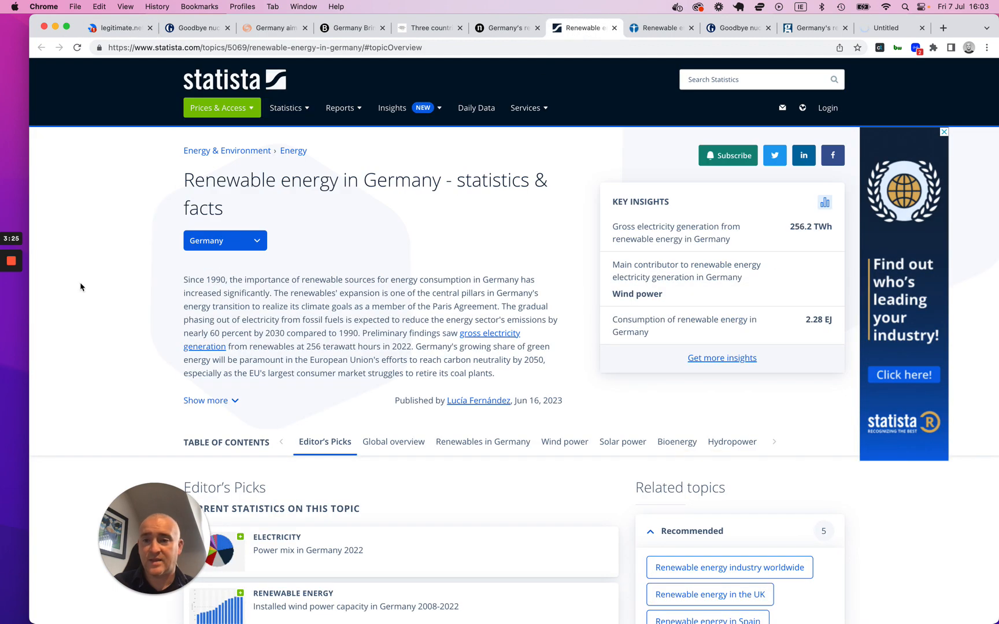
scroll(414, 234, down, 3)
scroll(413, 228, up, 3)
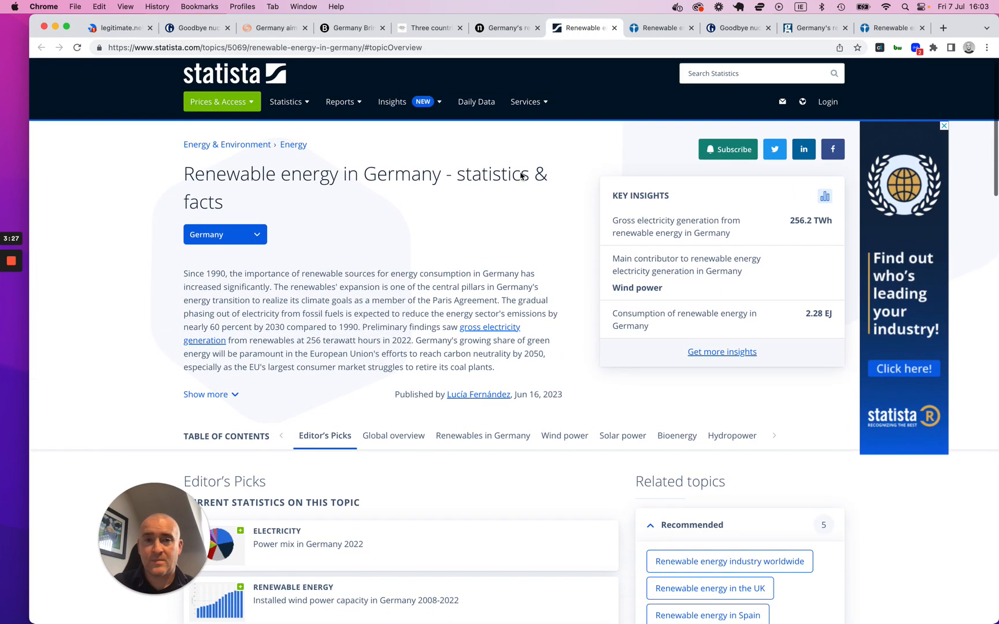
click(659, 29)
click(723, 30)
click(818, 30)
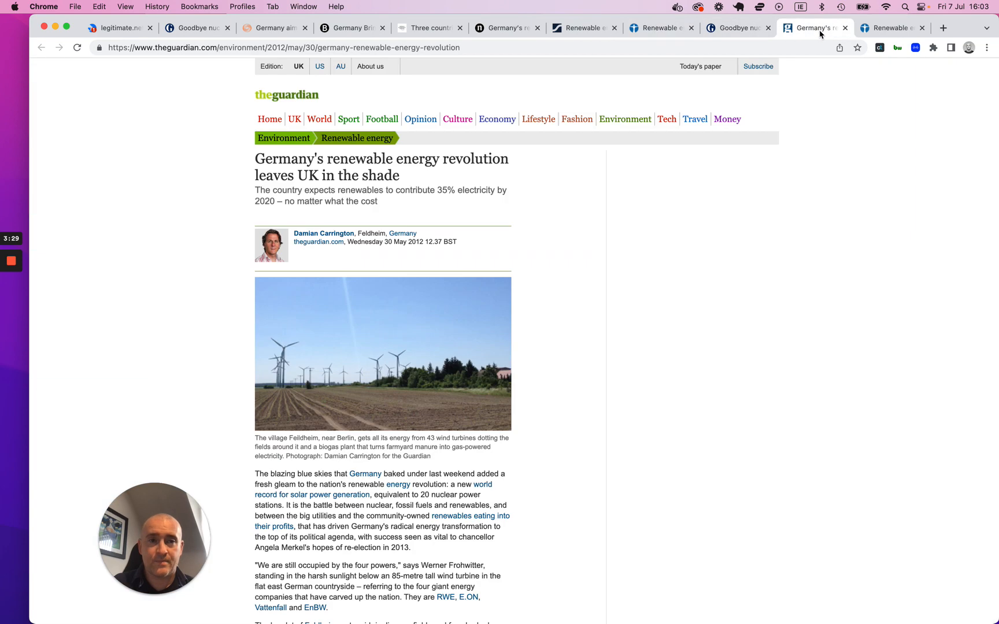
click(879, 31)
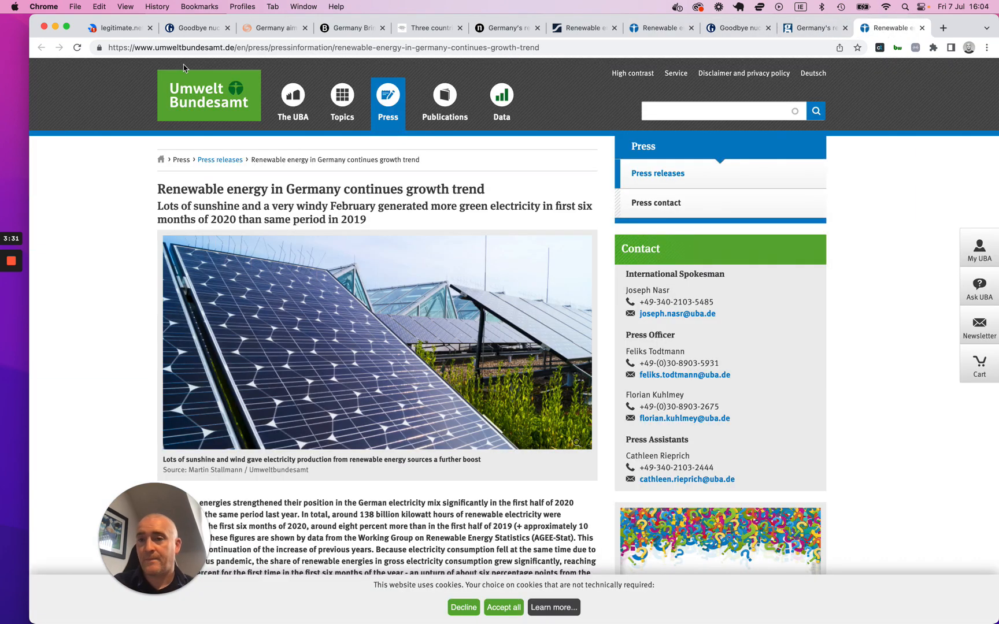
click(125, 30)
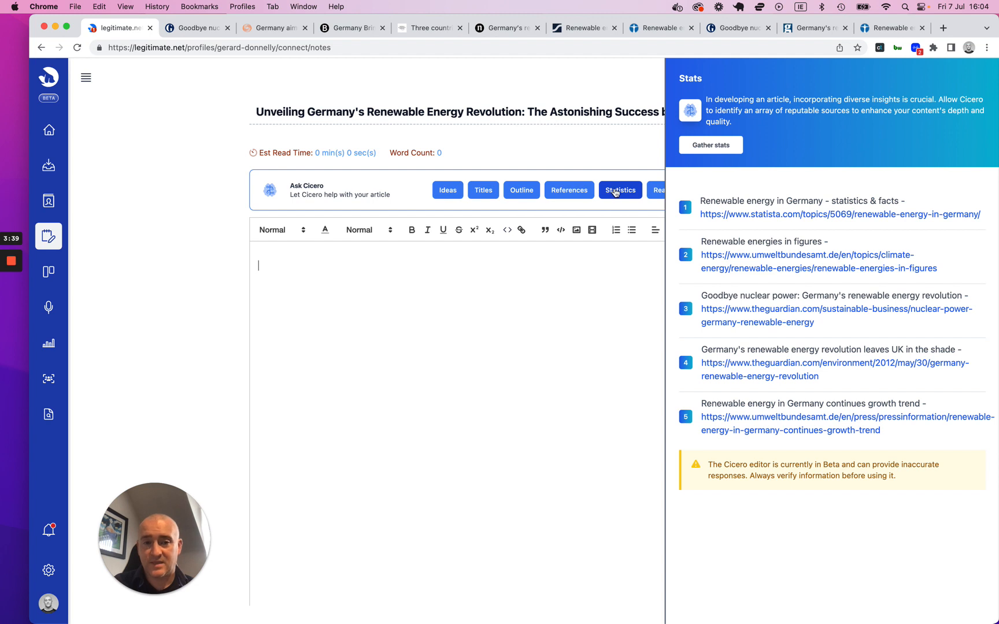
click(633, 163)
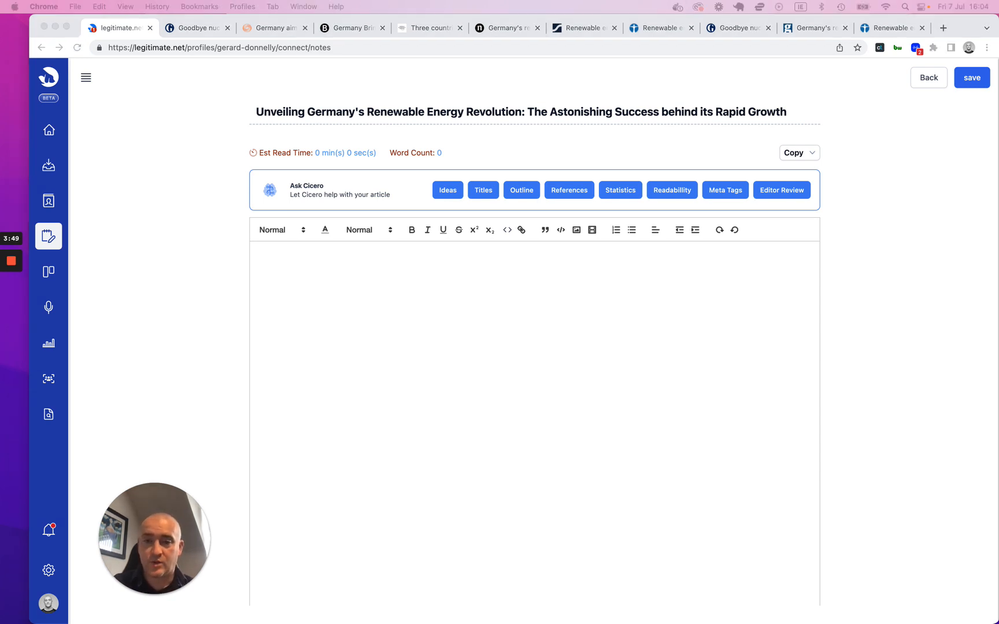
Paste the copied article text into the editor and remove the blank lines within and after the "Energy Transition: Challenges and Solutions" section.
click(393, 302)
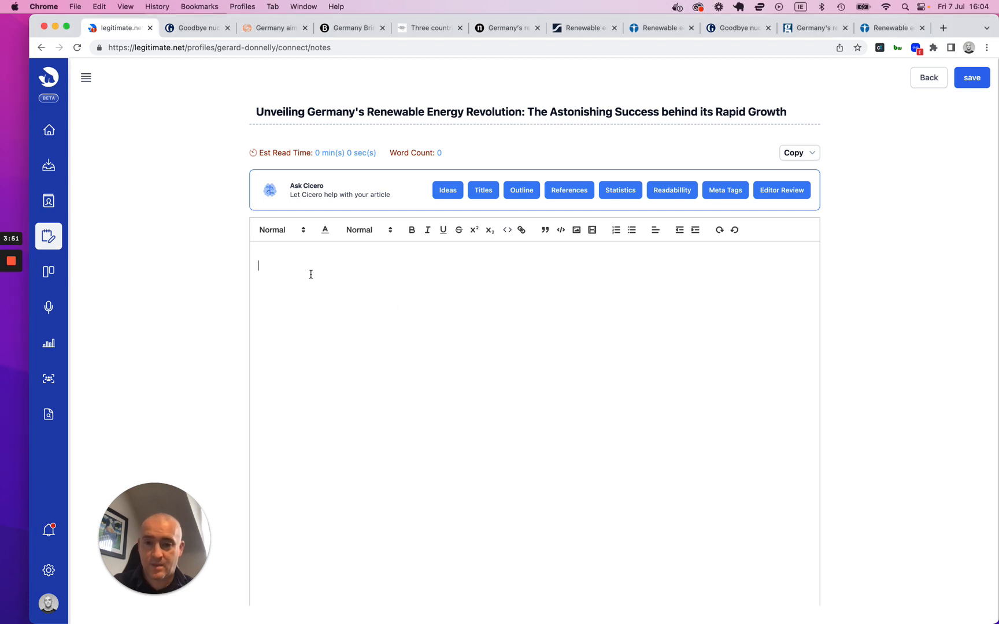
key(super+v)
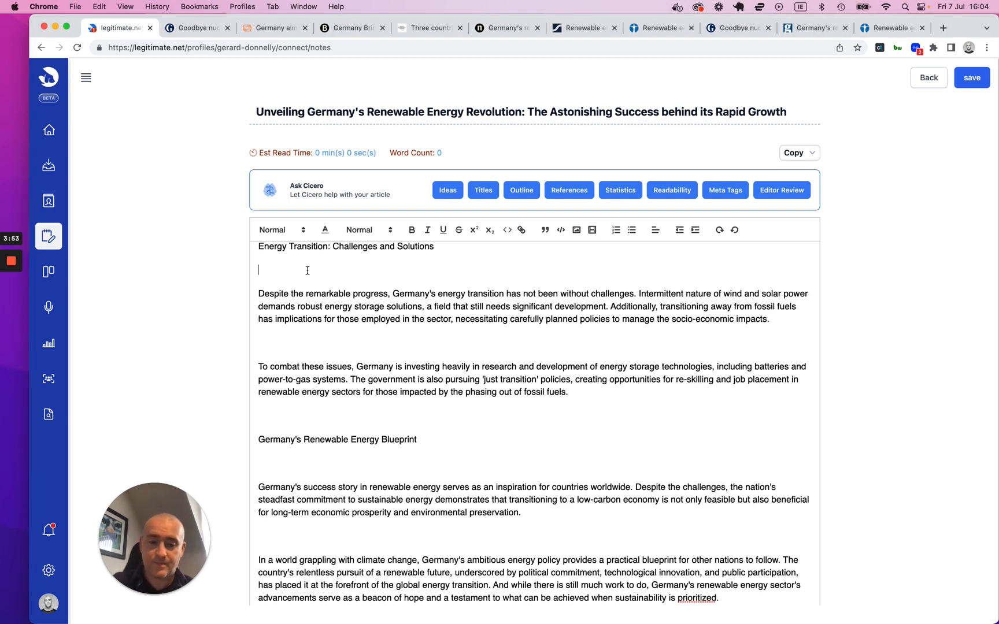
click(308, 270)
key(BackSpace)
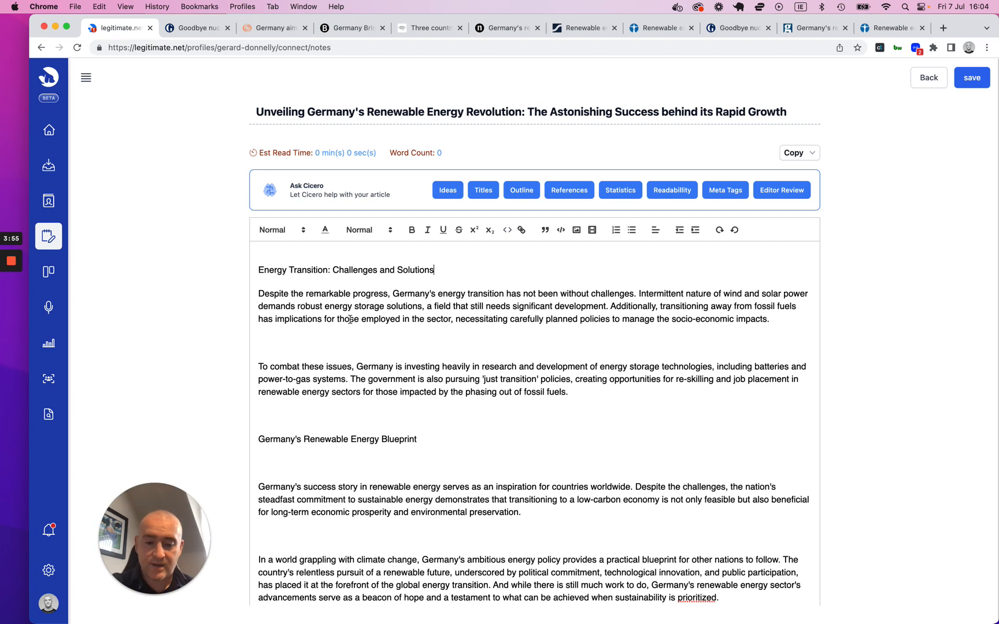
click(333, 337)
key(BackSpace)
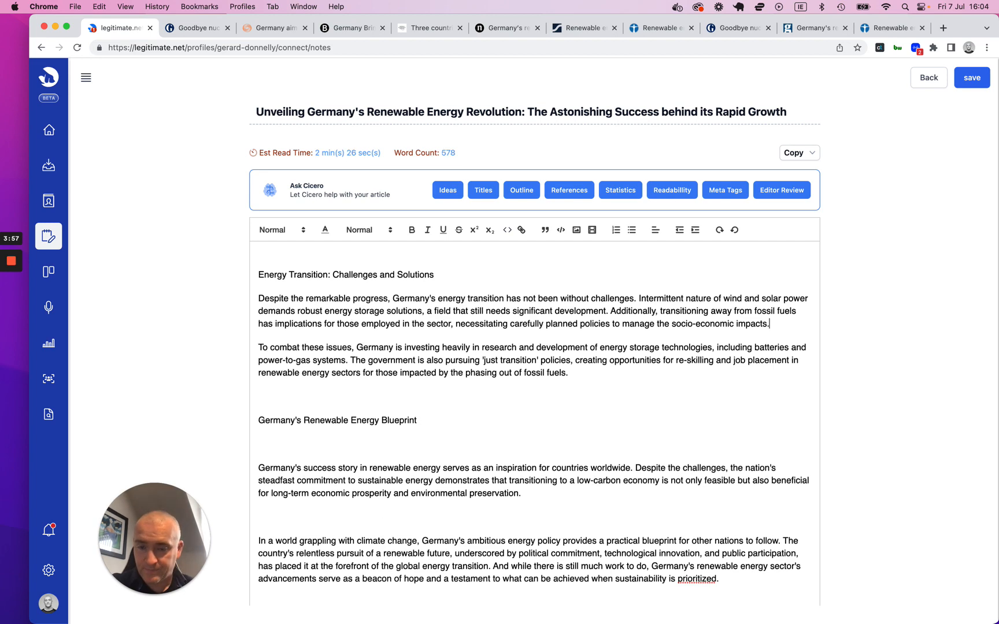
click(309, 392)
key(BackSpace)
Remove the blank lines below the "Germany's Renewable Energy Blueprint" heading and between that section's two paragraphs.
click(289, 444)
key(BackSpace)
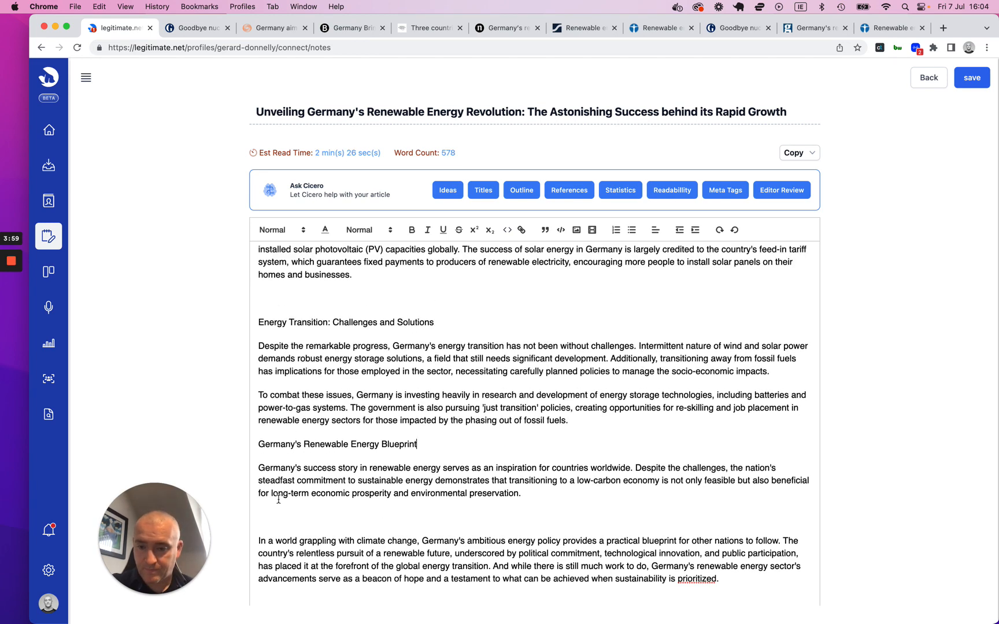
click(278, 509)
key(BackSpace)
scroll(271, 358, down, 2)
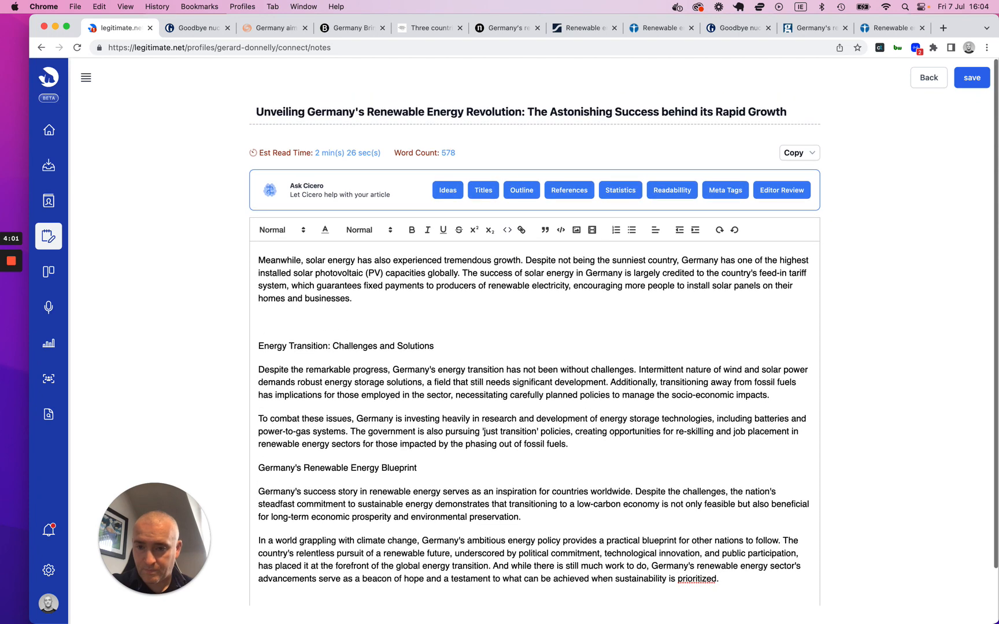
Remove the extra blank lines before and within the "Leading the Charge: Wind and Solar Energy" section.
scroll(271, 370, up, 6)
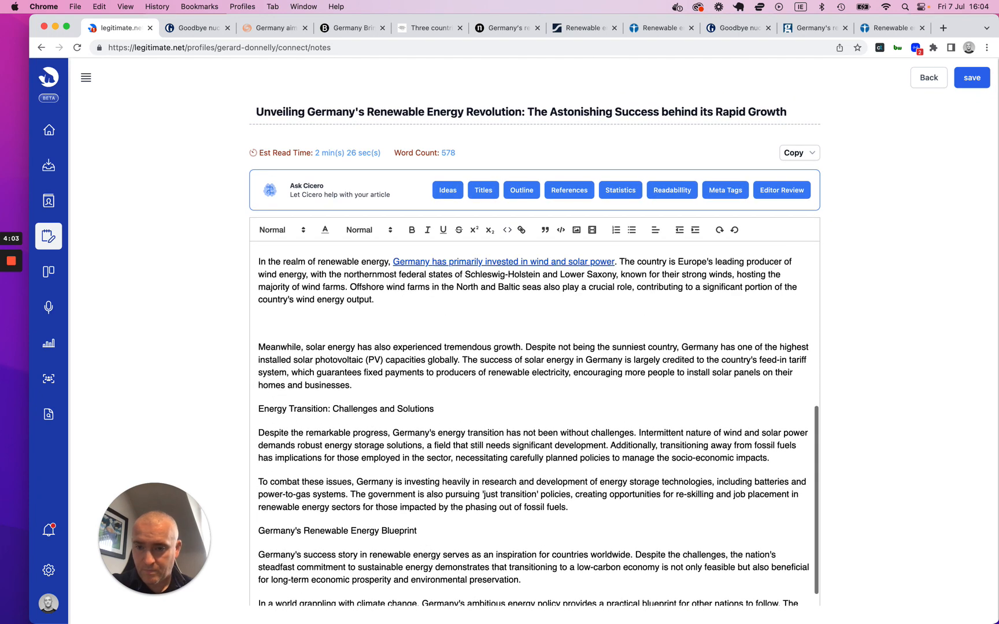
click(267, 555)
key(BackSpace)
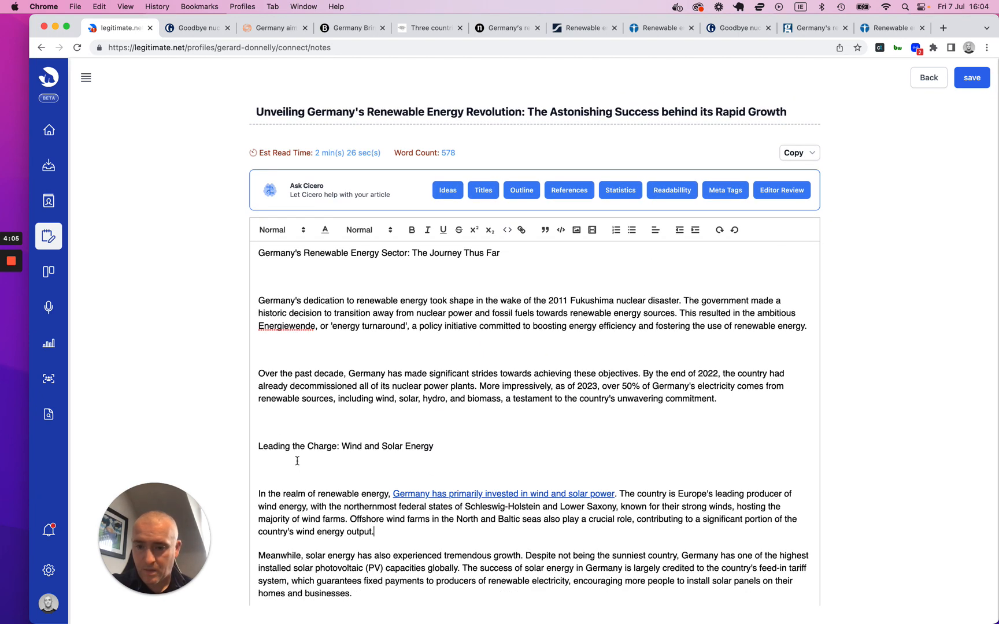
click(297, 463)
key(BackSpace)
click(302, 413)
key(BackSpace)
Remove the extra blank lines before and within the "Germany's Renewable Energy Sector: The Journey Thus Far" section.
click(309, 357)
key(BackSpace)
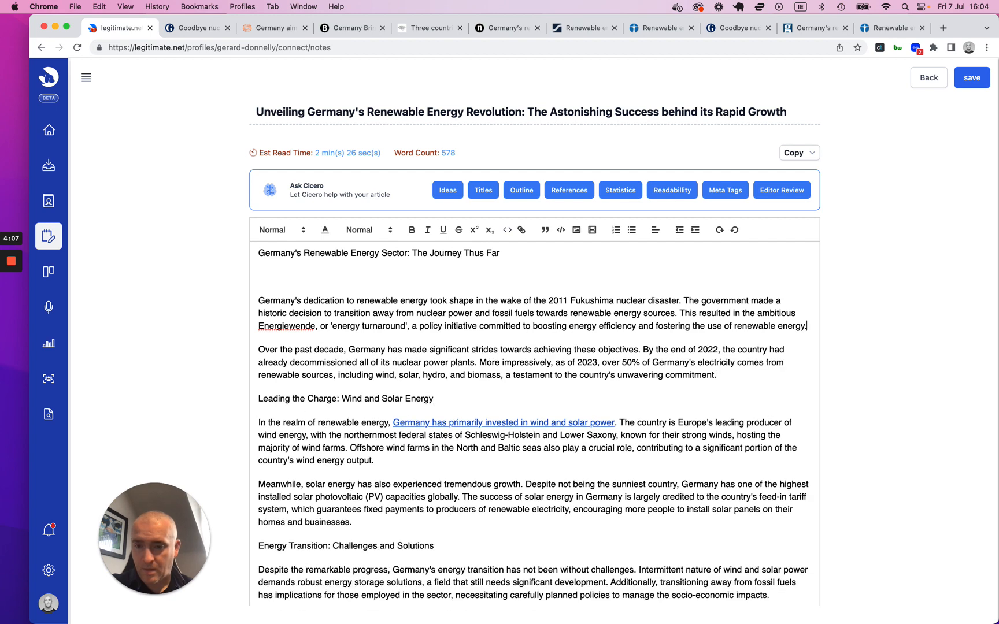
click(315, 271)
key(BackSpace)
scroll(315, 271, up, 2)
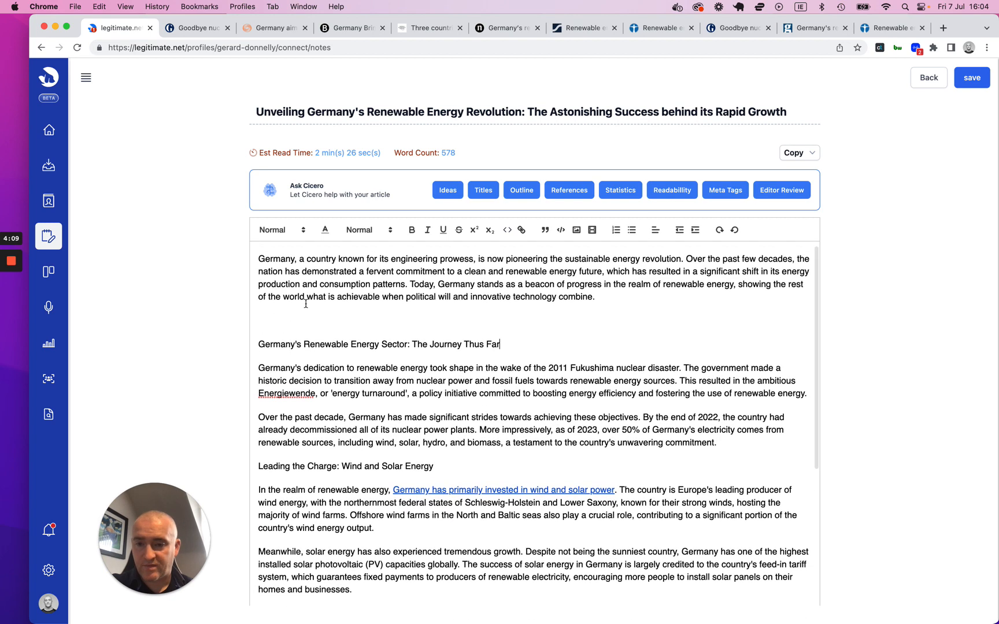
click(295, 324)
key(BackSpace)
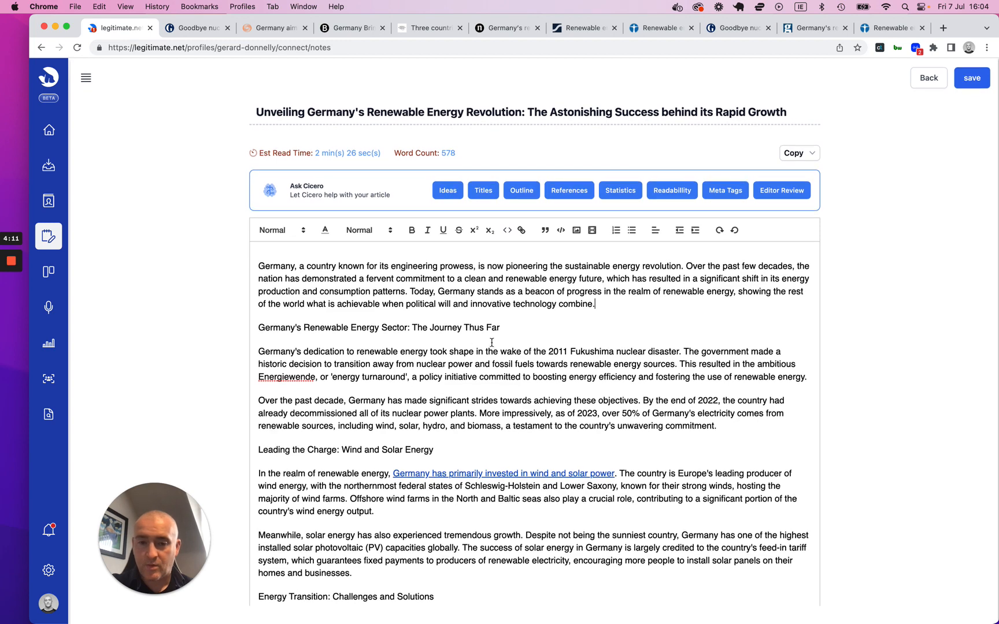
Format the lines "Germany's Renewable Energy Sector: The Journey Thus Far" and "Leading the Charge: Wind and Solar Energy" as Heading 2.
click(516, 332)
drag(516, 332, 239, 332)
click(292, 231)
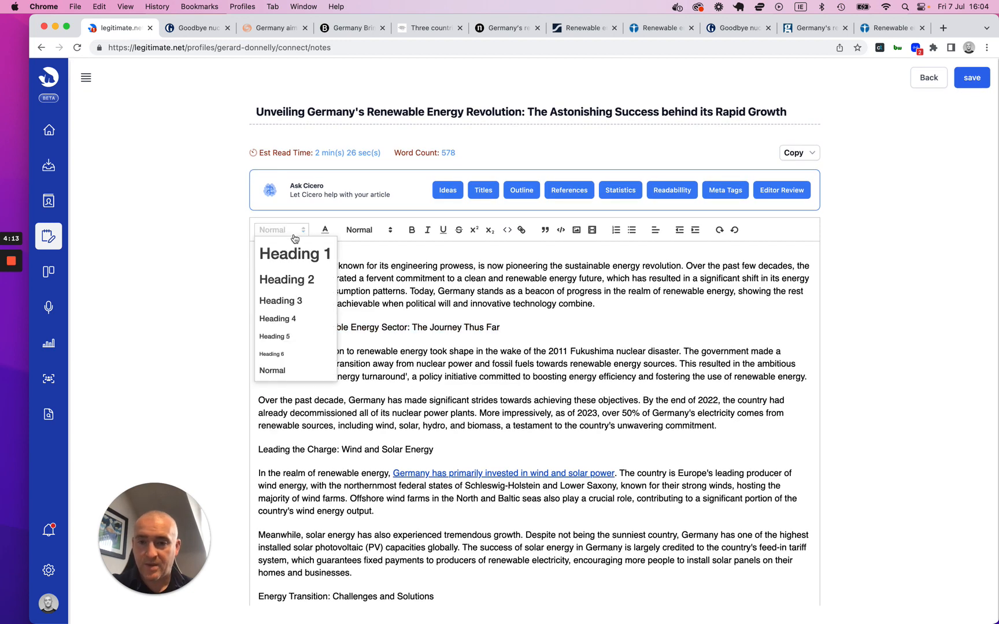
click(283, 278)
drag(434, 473, 253, 469)
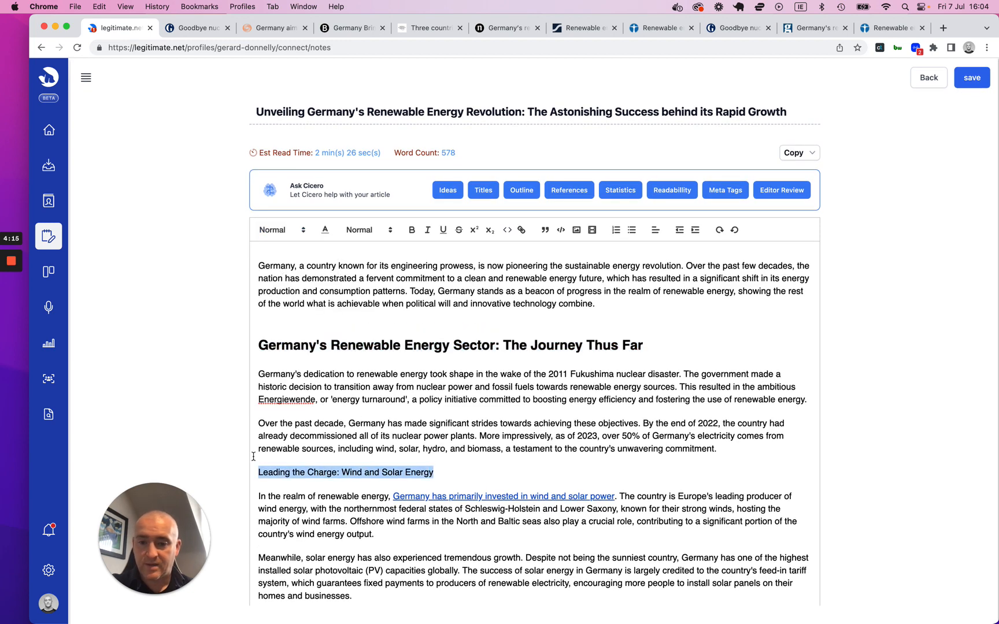
click(292, 231)
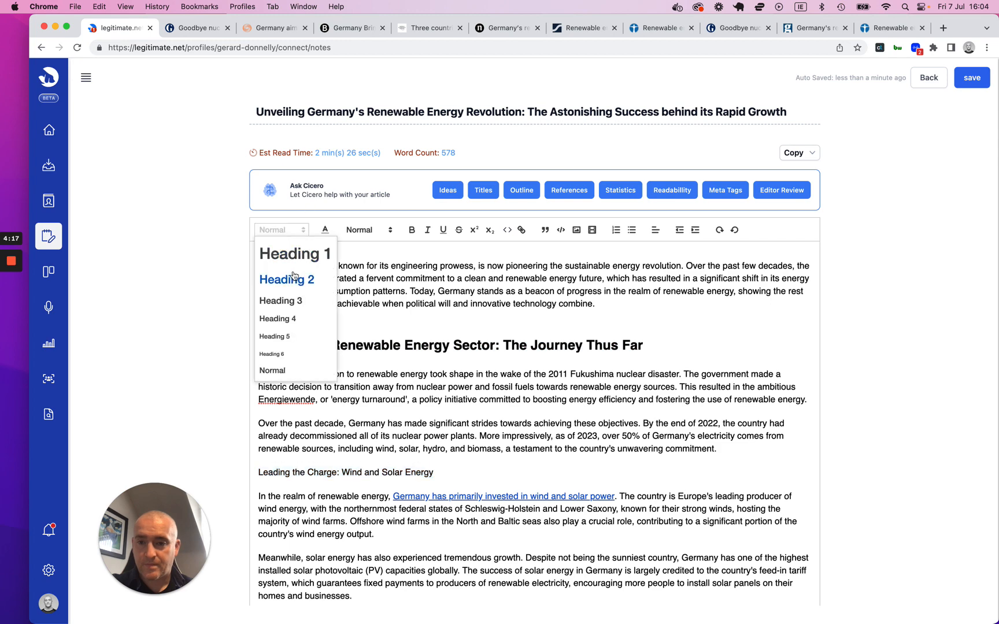
click(292, 279)
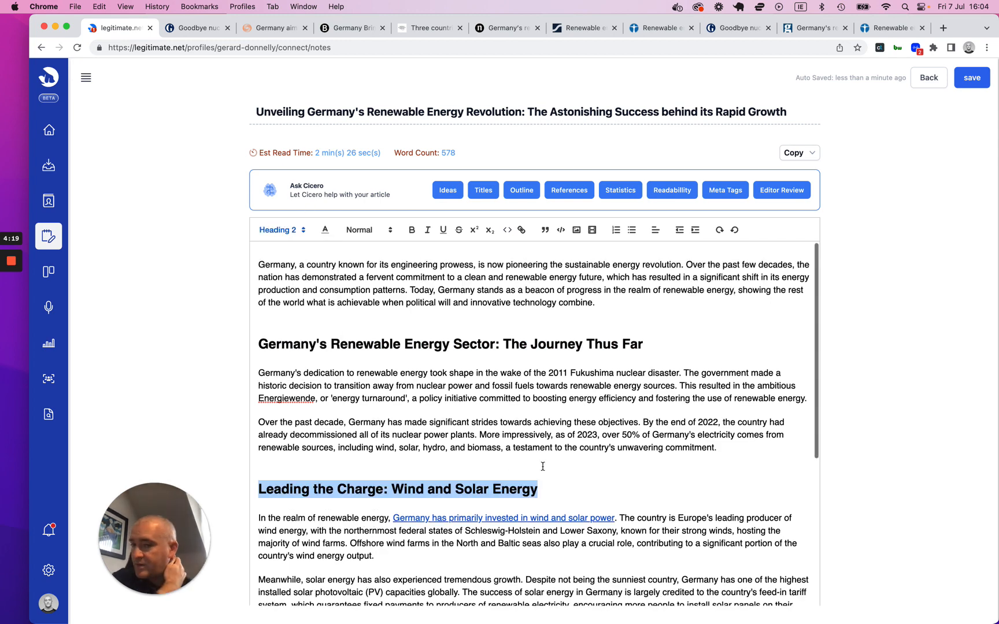
scroll(542, 466, down, 3)
scroll(542, 466, up, 3)
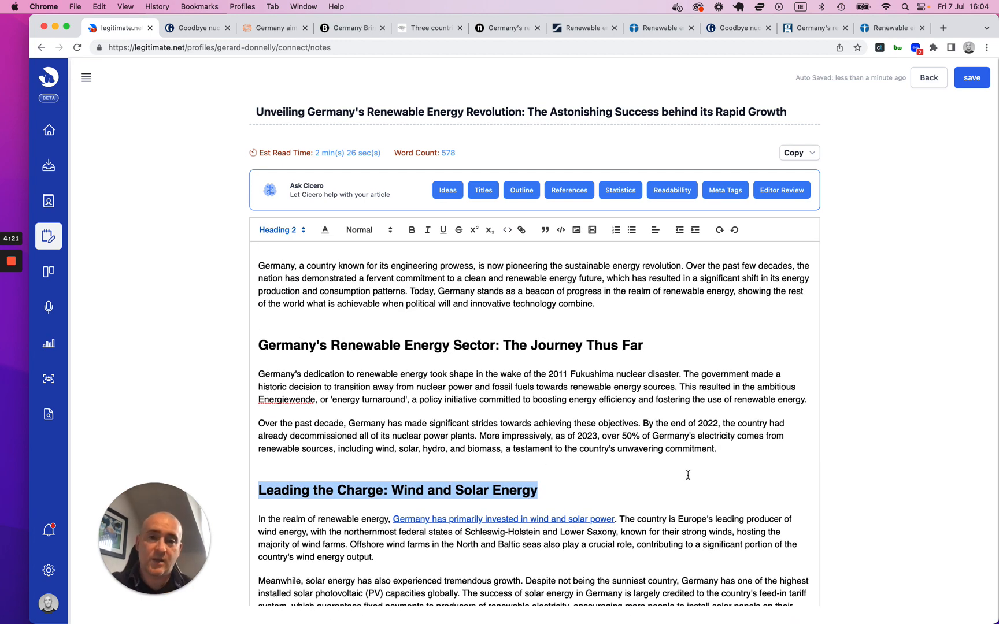
key(Left)
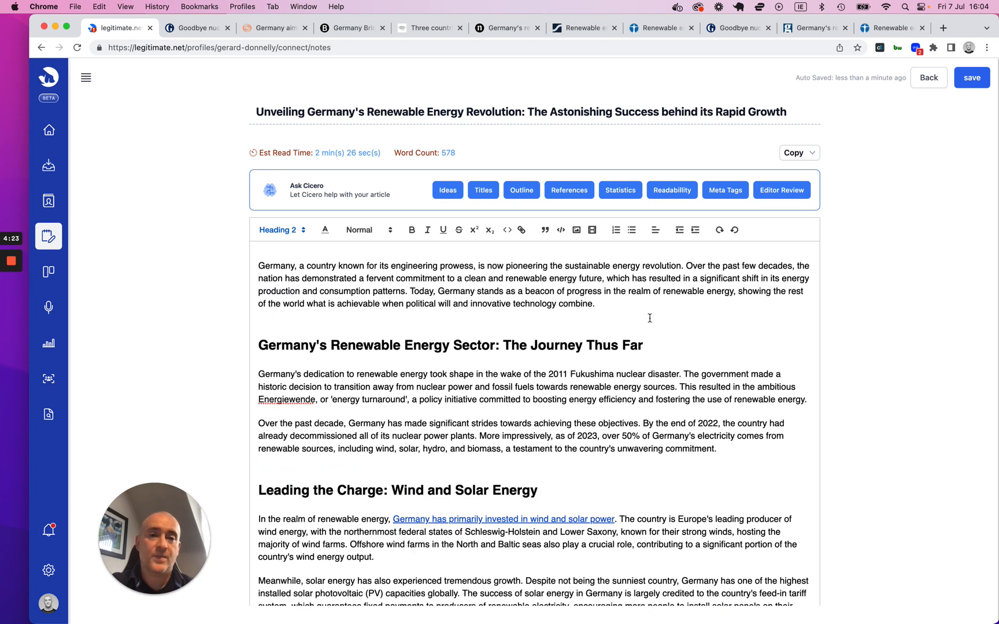
Have Cicero generate the article's Flesch Kincaid readability score and read its assessment against the score table.
click(666, 190)
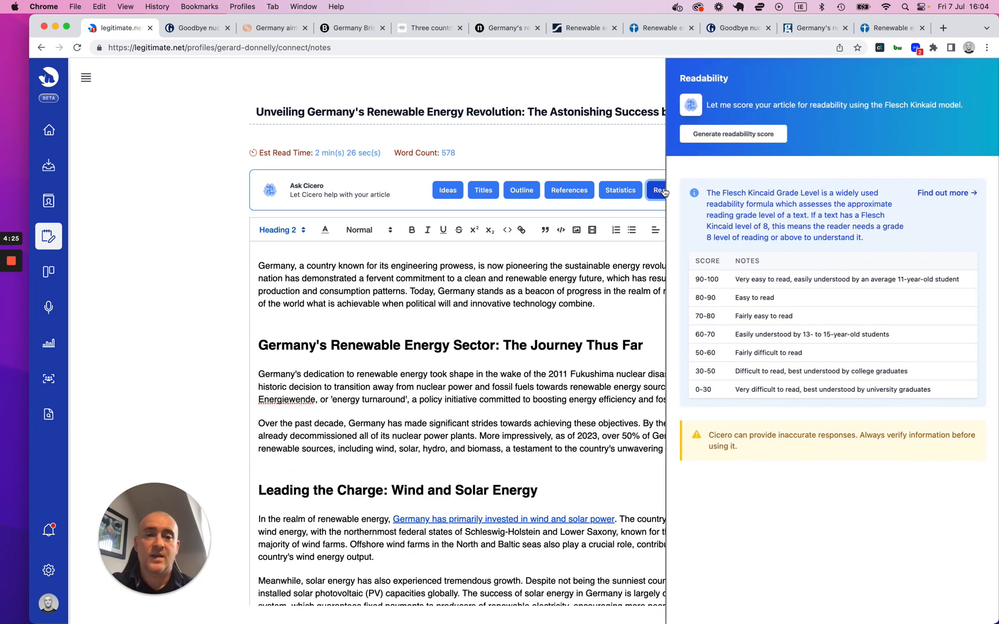
click(733, 137)
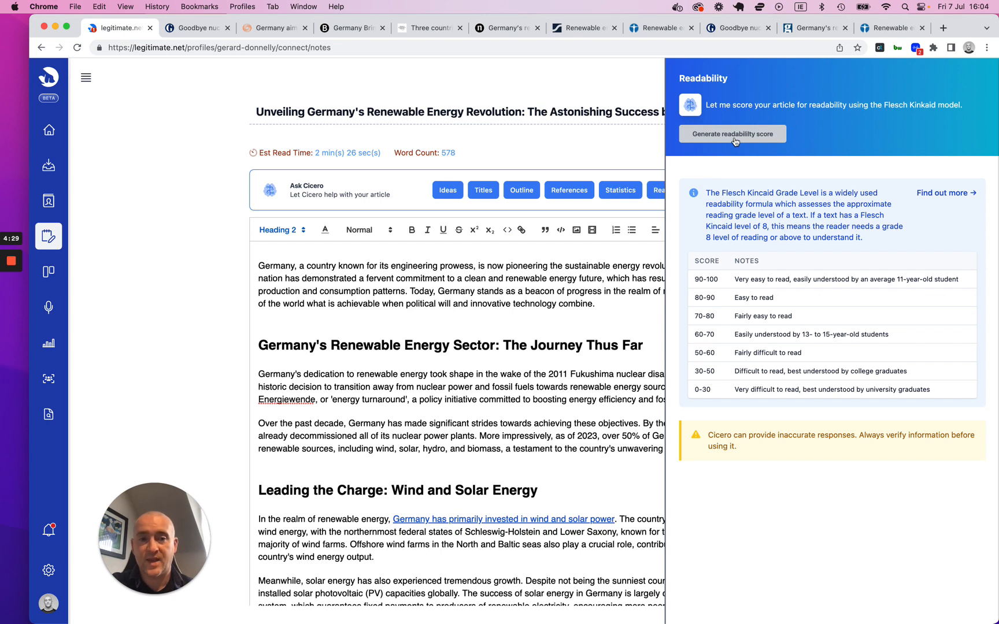
click(733, 136)
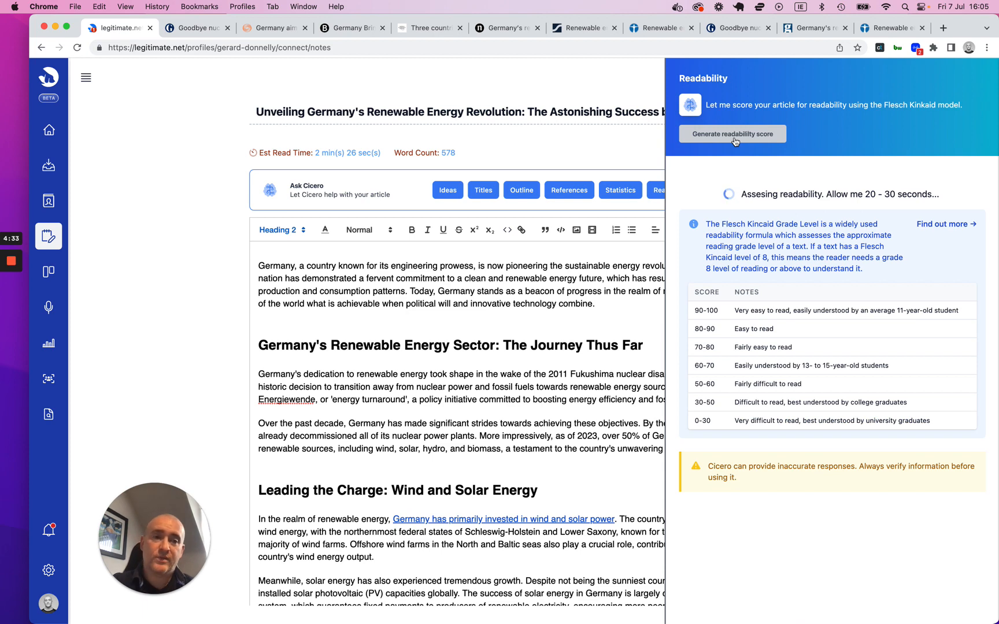
click(734, 139)
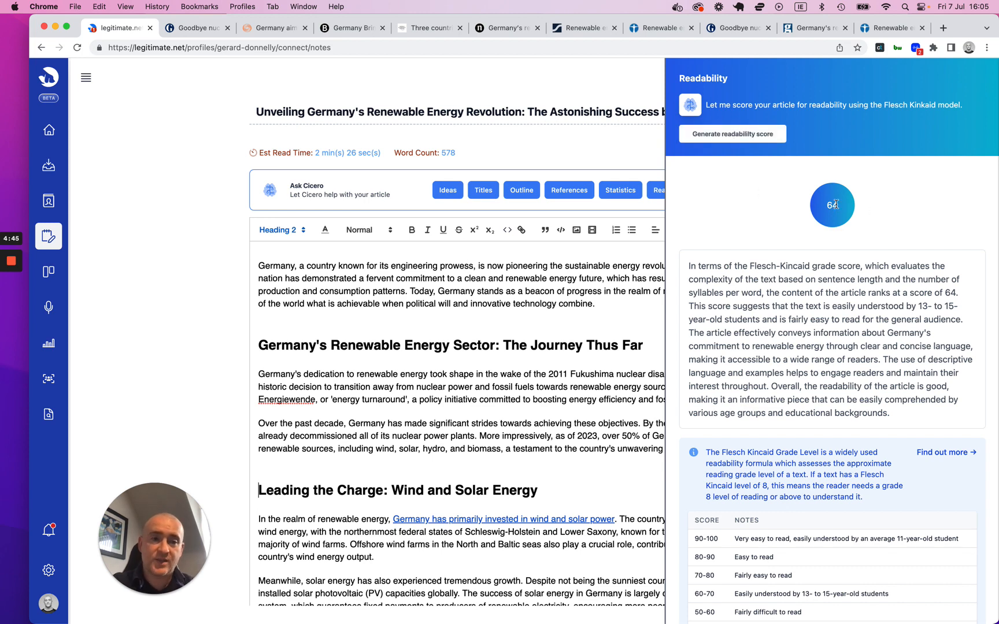
scroll(772, 296, down, 3)
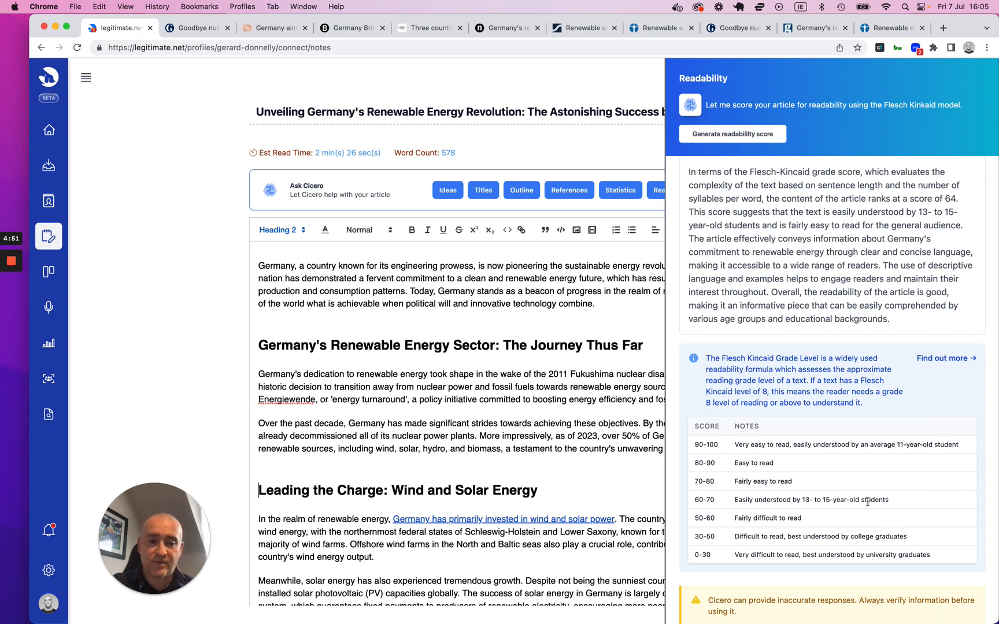
scroll(888, 500, up, 1)
scroll(888, 500, up, 3)
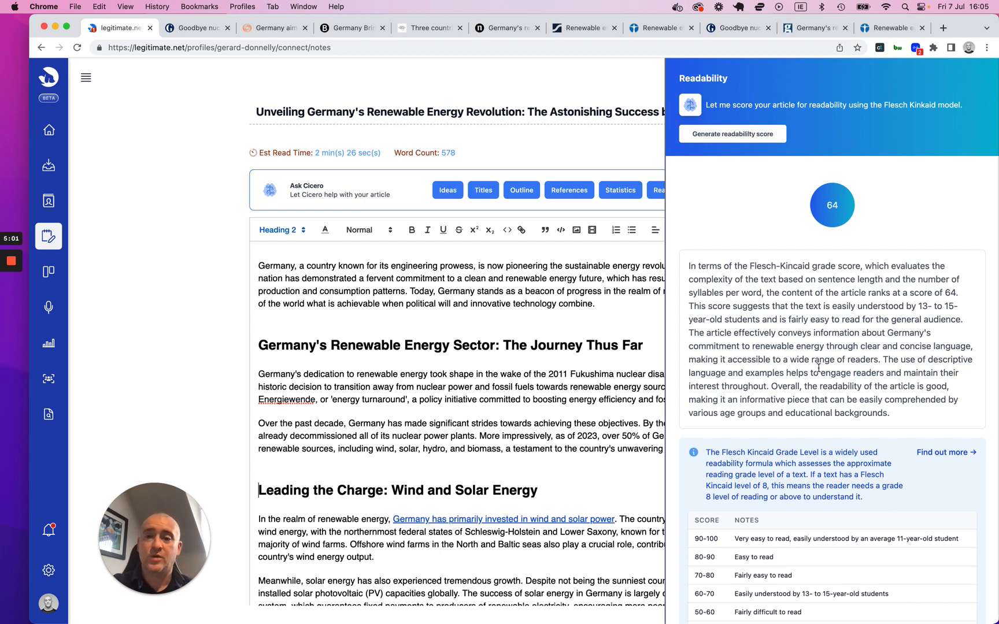
click(466, 312)
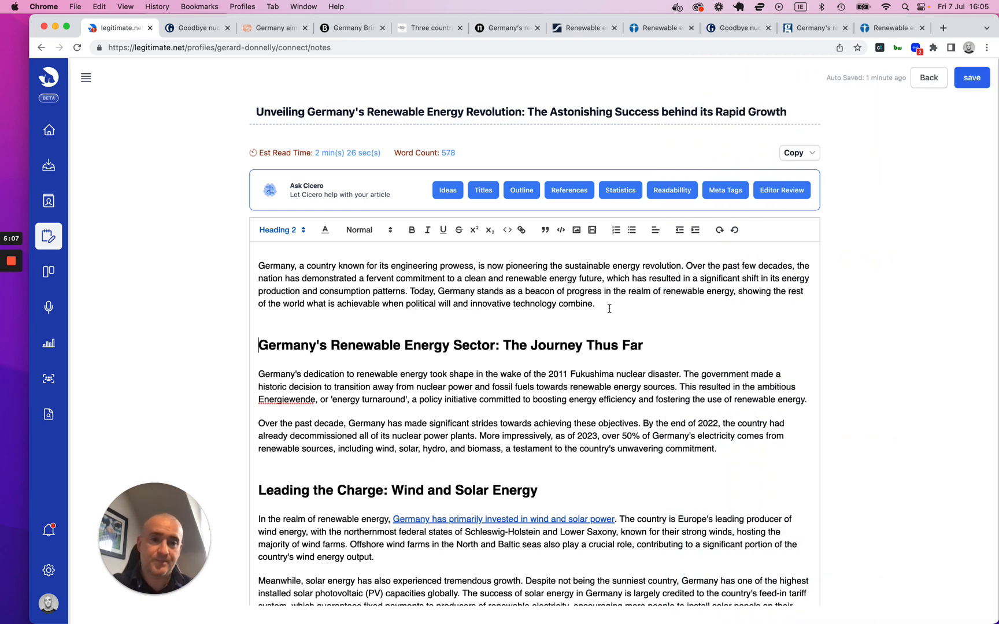
Have Cicero generate the article's Meta and OpenGraph data and copy the generated meta title.
click(726, 191)
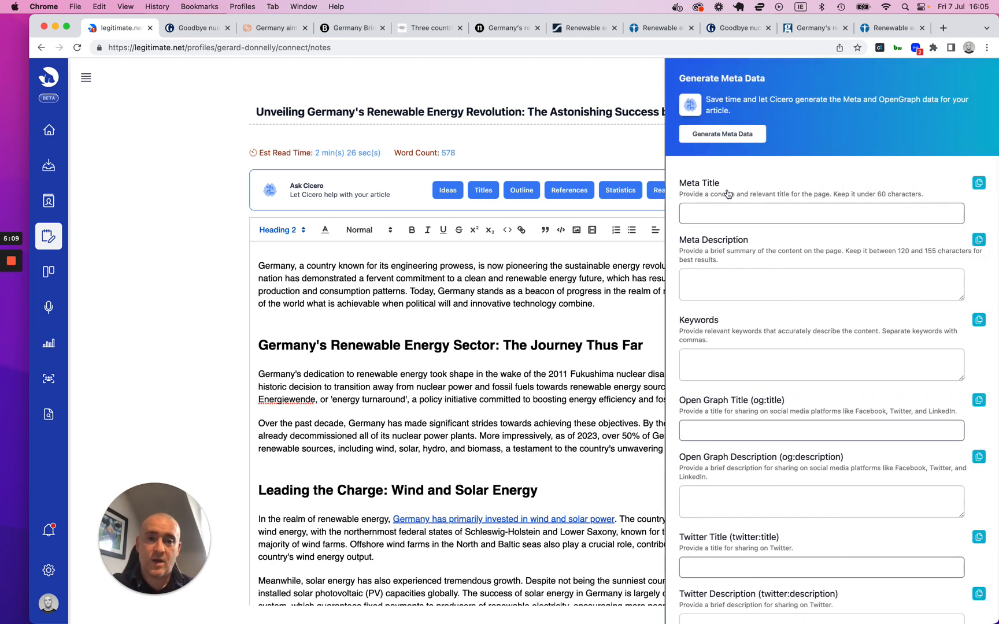
click(726, 136)
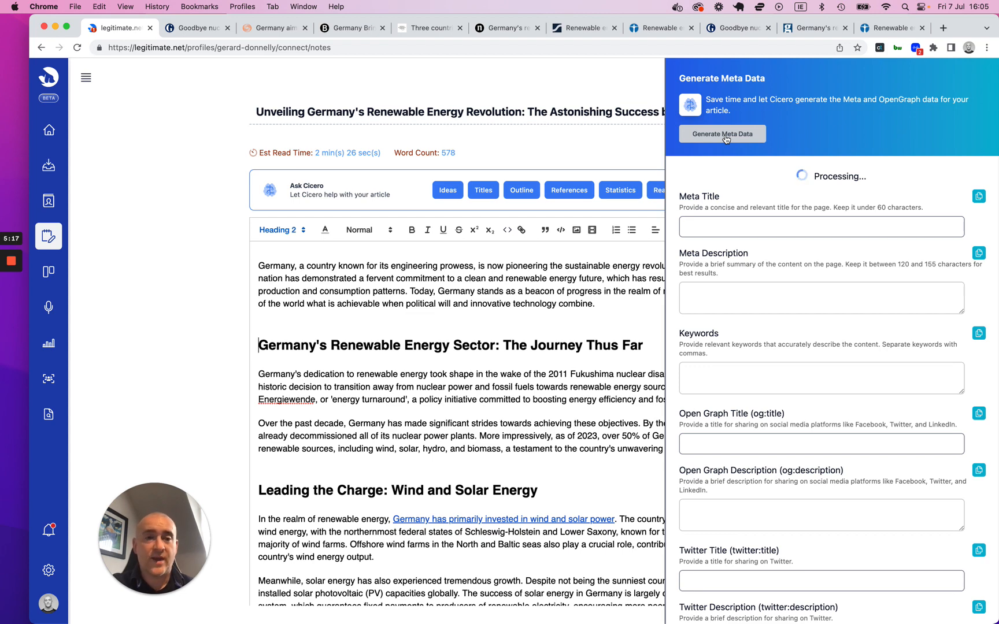
scroll(766, 292, down, 3)
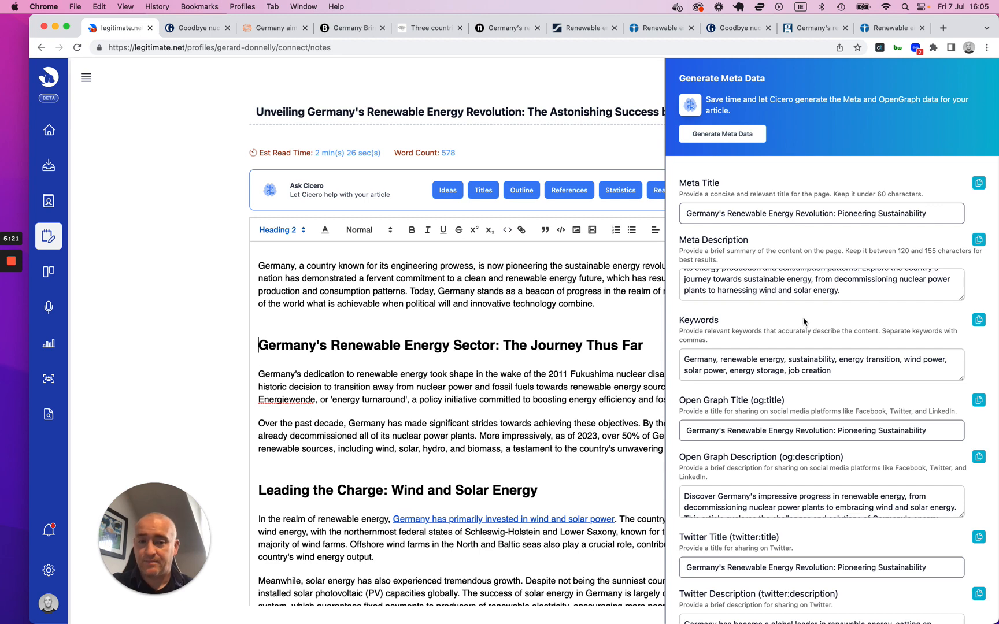
scroll(803, 321, down, 3)
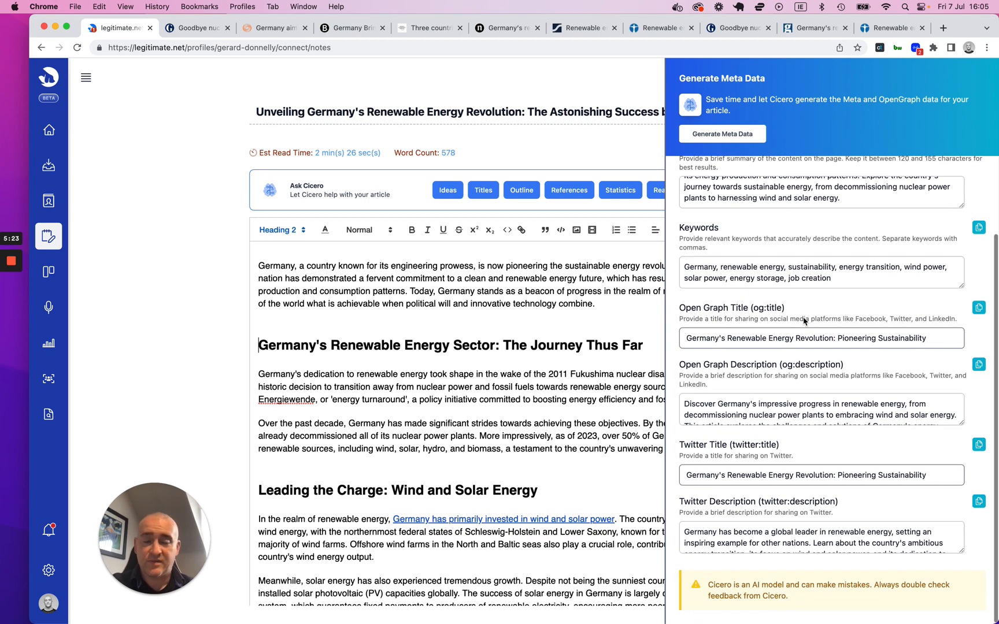
scroll(803, 318, up, 3)
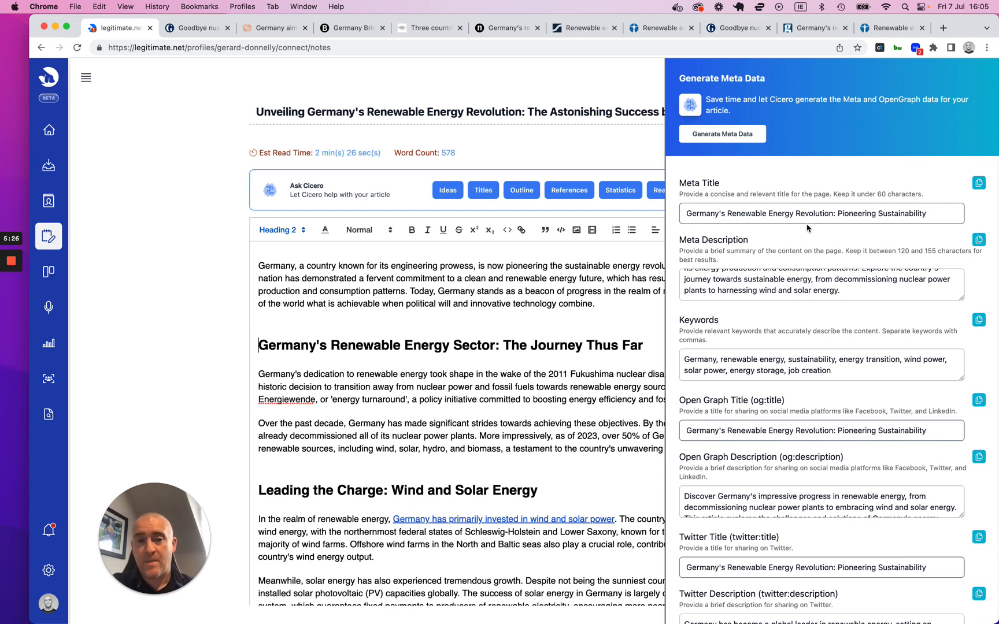
scroll(794, 346, down, 3)
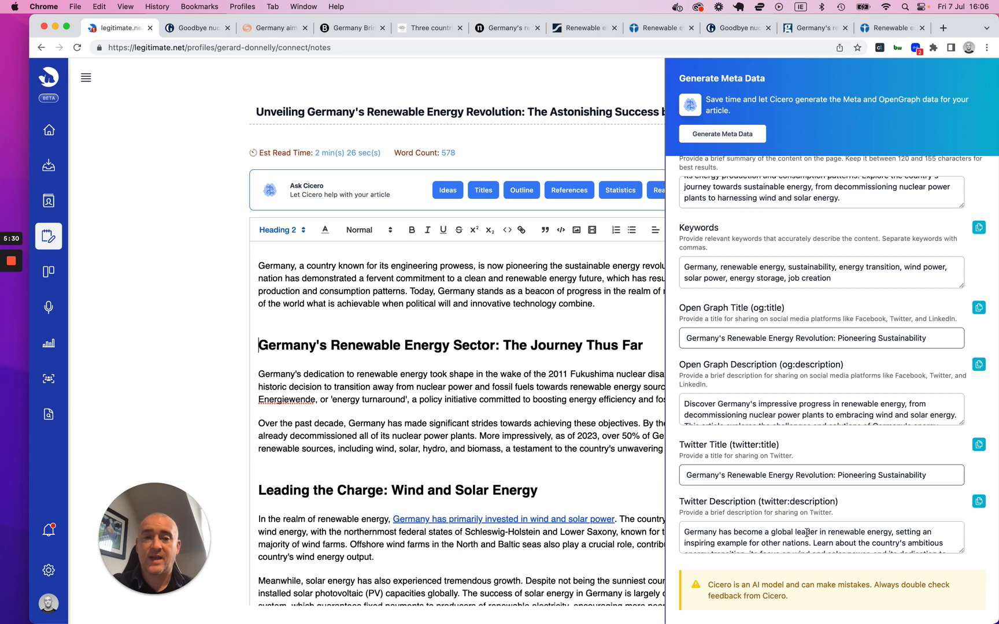
scroll(792, 543, up, 3)
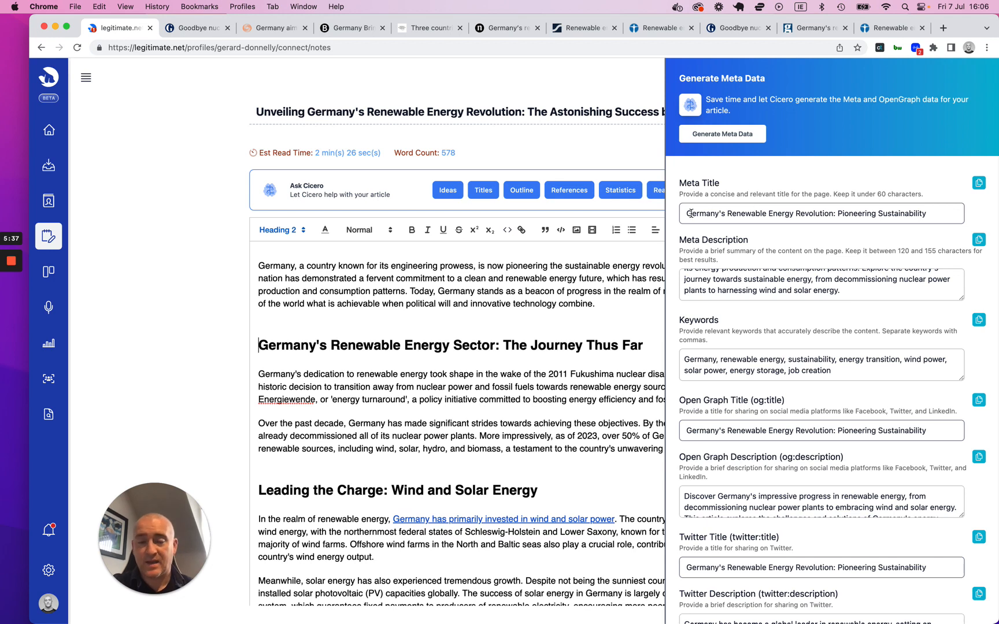
click(979, 183)
click(652, 150)
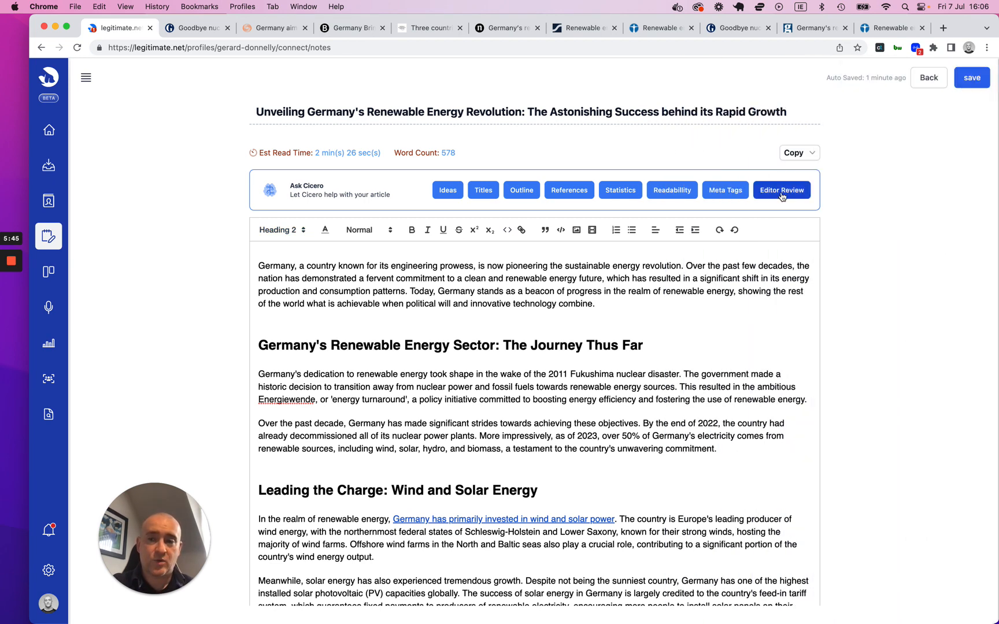
Run Cicero's editorial review of the article draft and read through its suggestions for improvement.
click(781, 191)
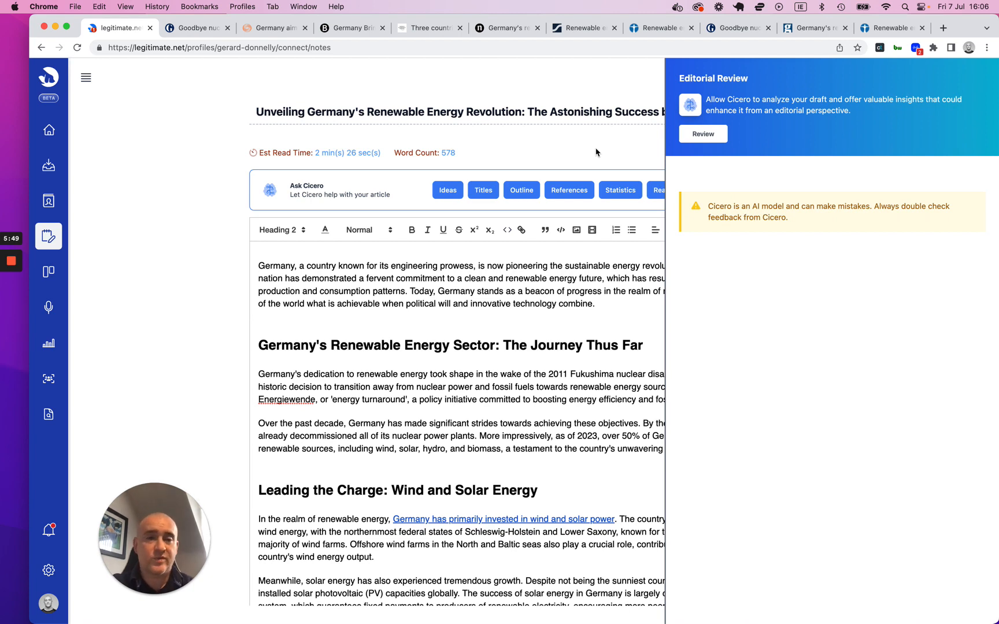
click(703, 135)
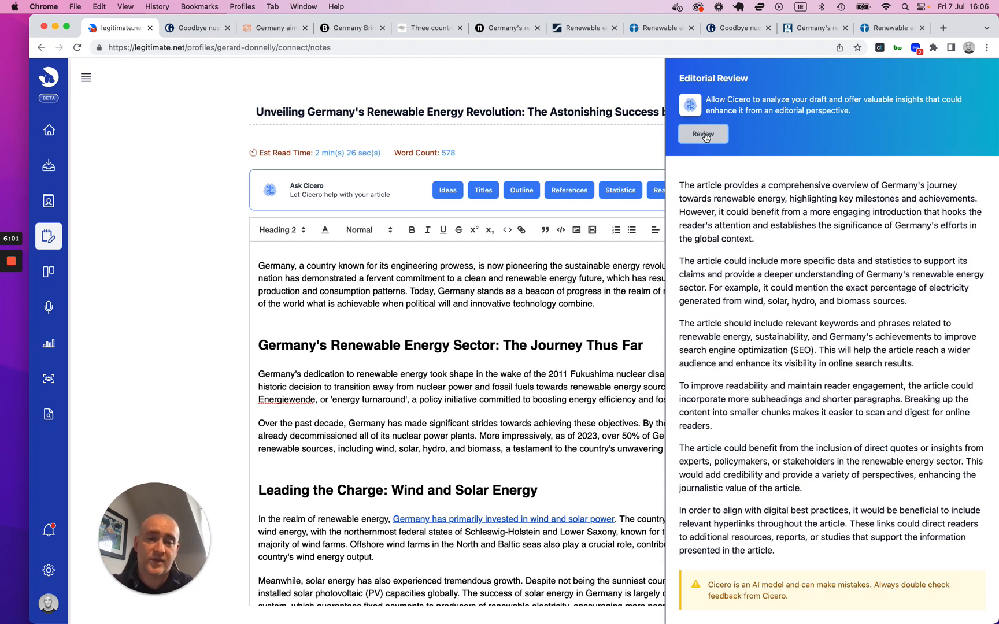
scroll(807, 301, down, 1)
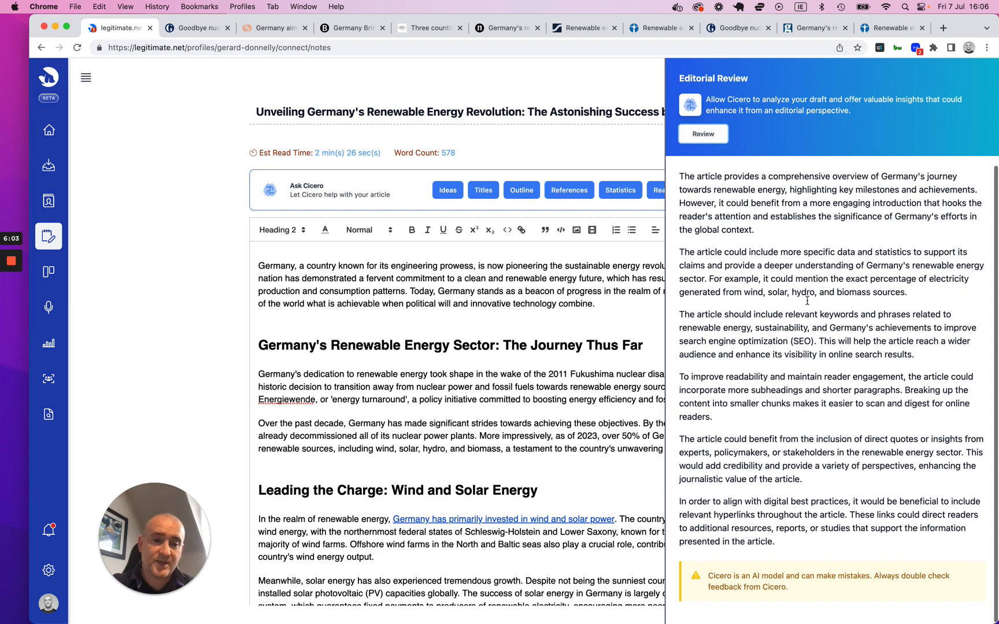
scroll(807, 300, up, 1)
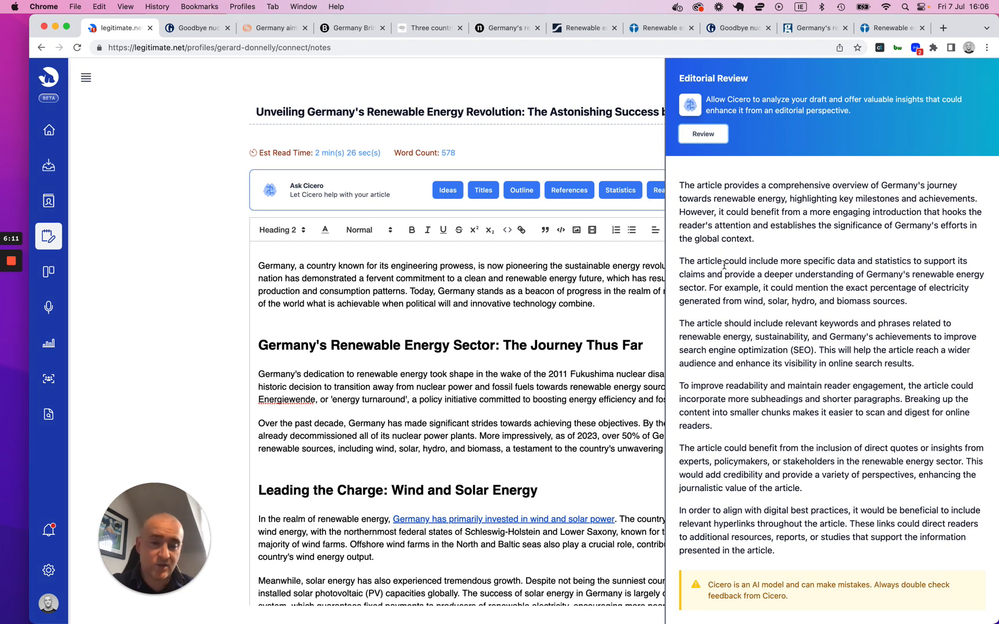
scroll(760, 365, down, 1)
scroll(760, 365, up, 1)
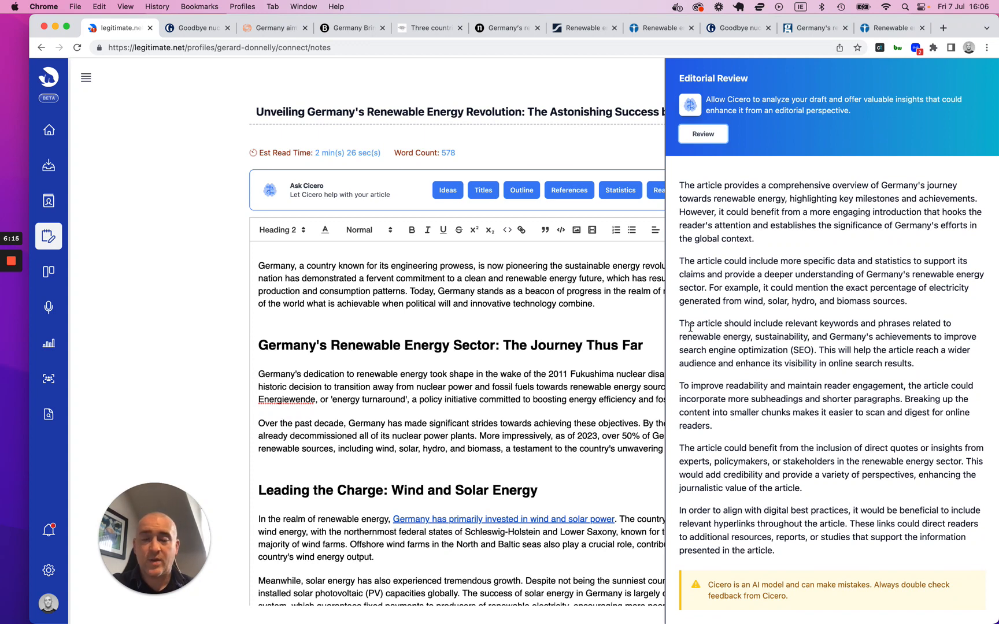
click(563, 152)
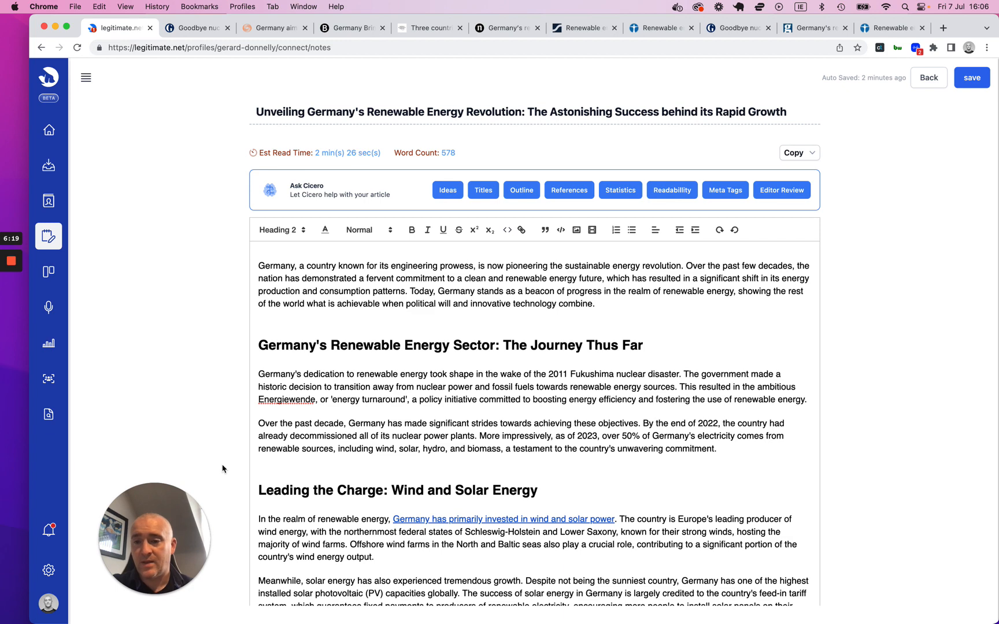
drag(152, 590, 514, 283)
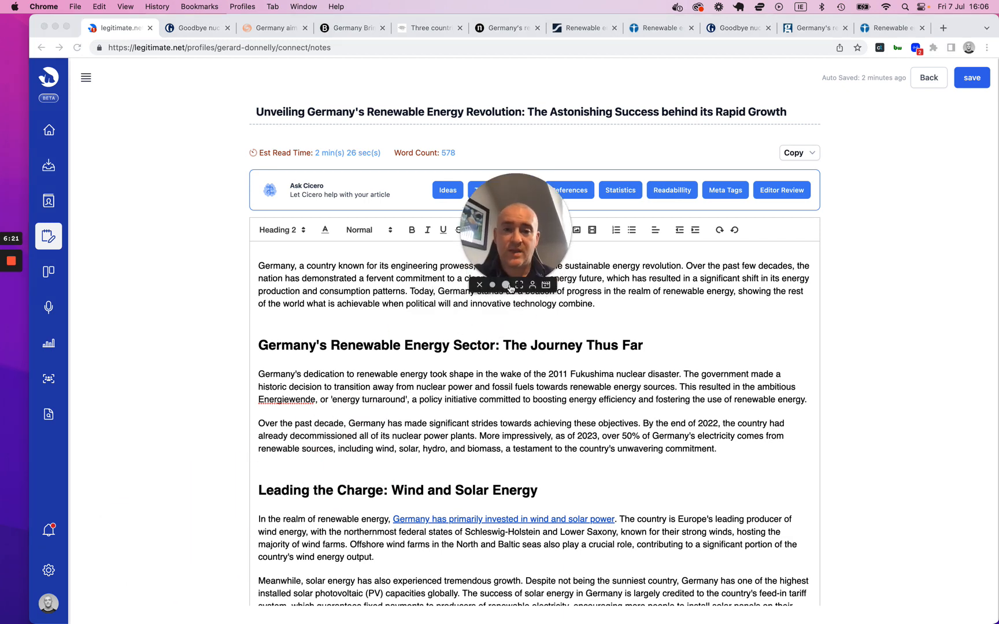
click(513, 282)
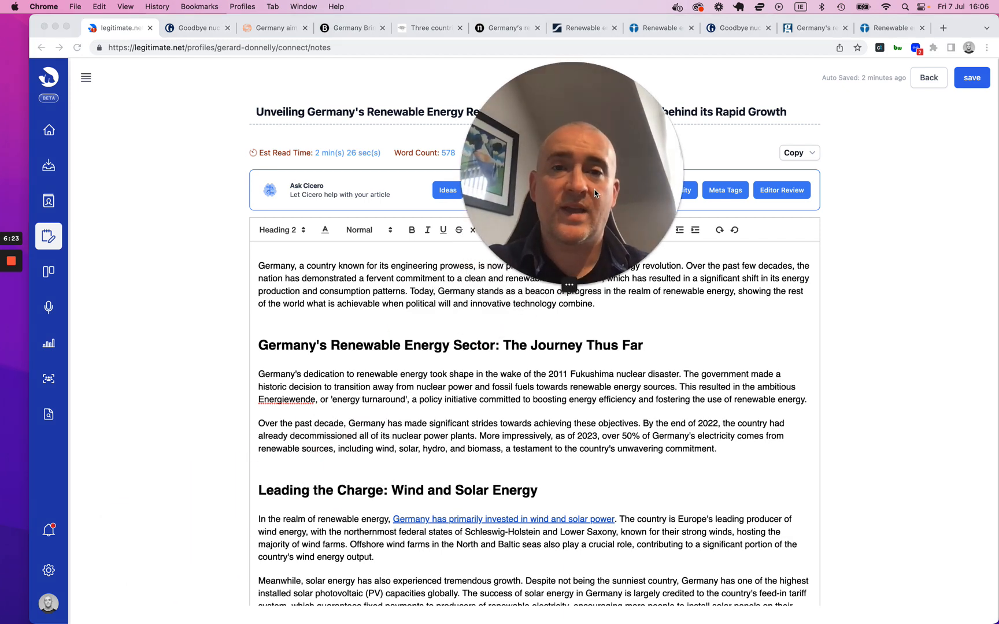
drag(571, 212, 546, 213)
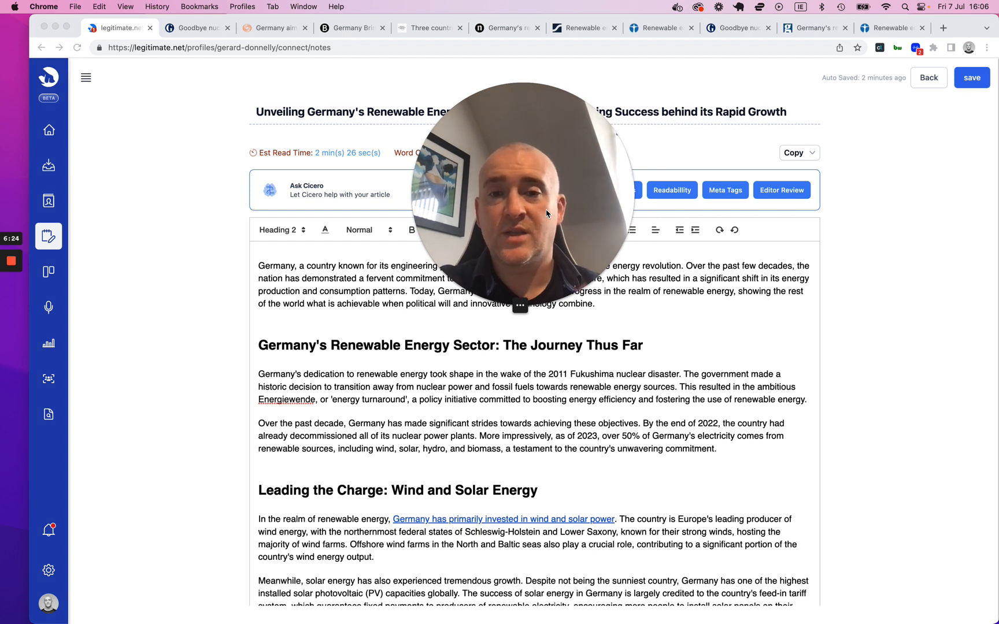